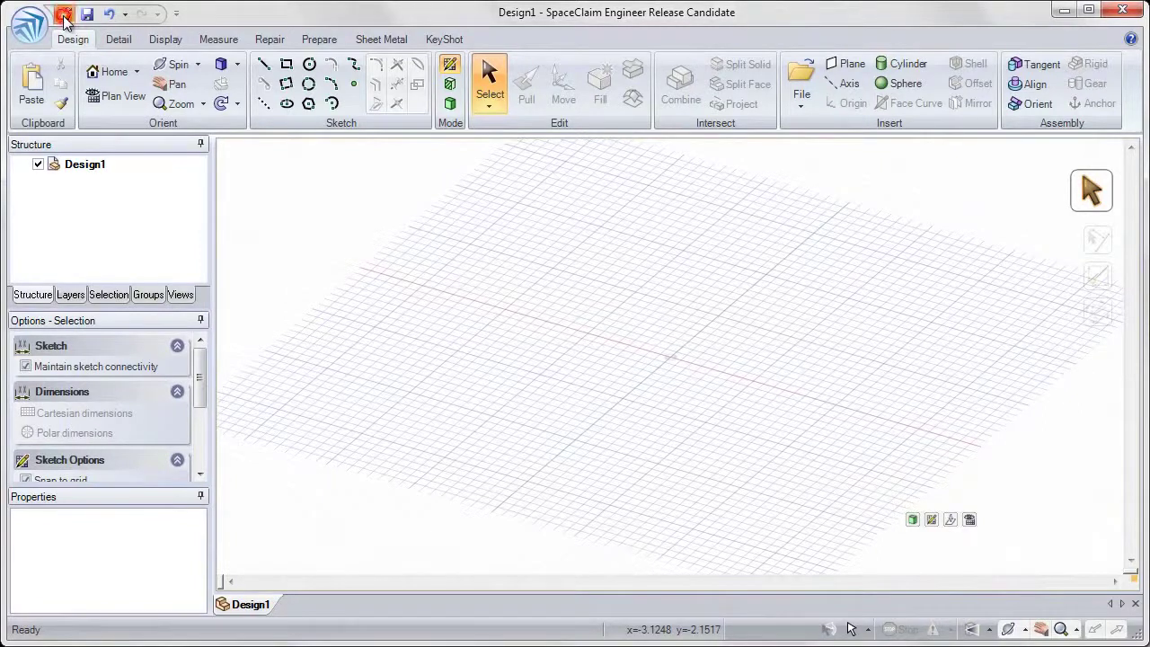
# Open the Combine_Basics design document from the Desktop
pyautogui.hotkey('ctrl', 'o')
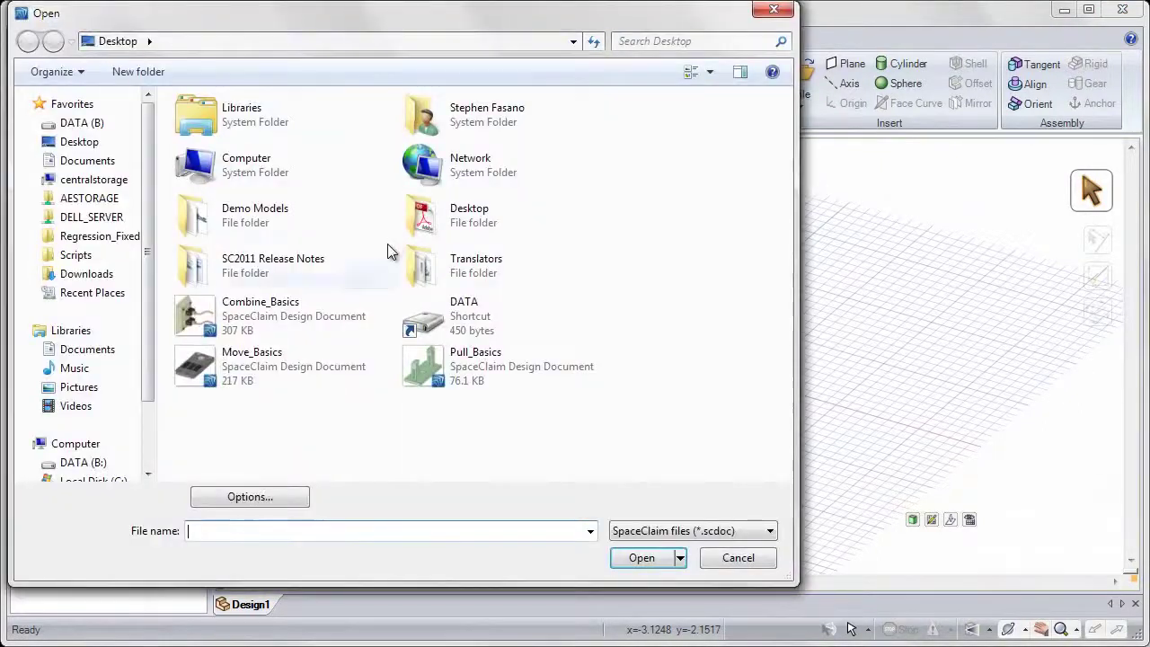
pyautogui.click(258, 325)
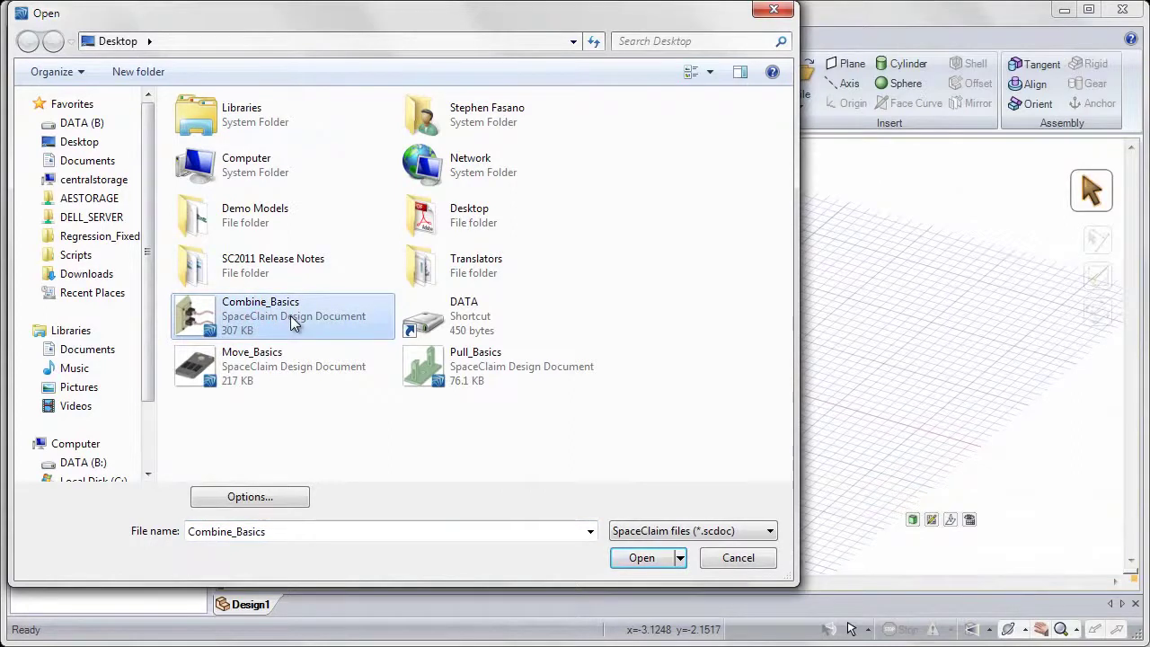
pyautogui.doubleClick(290, 317)
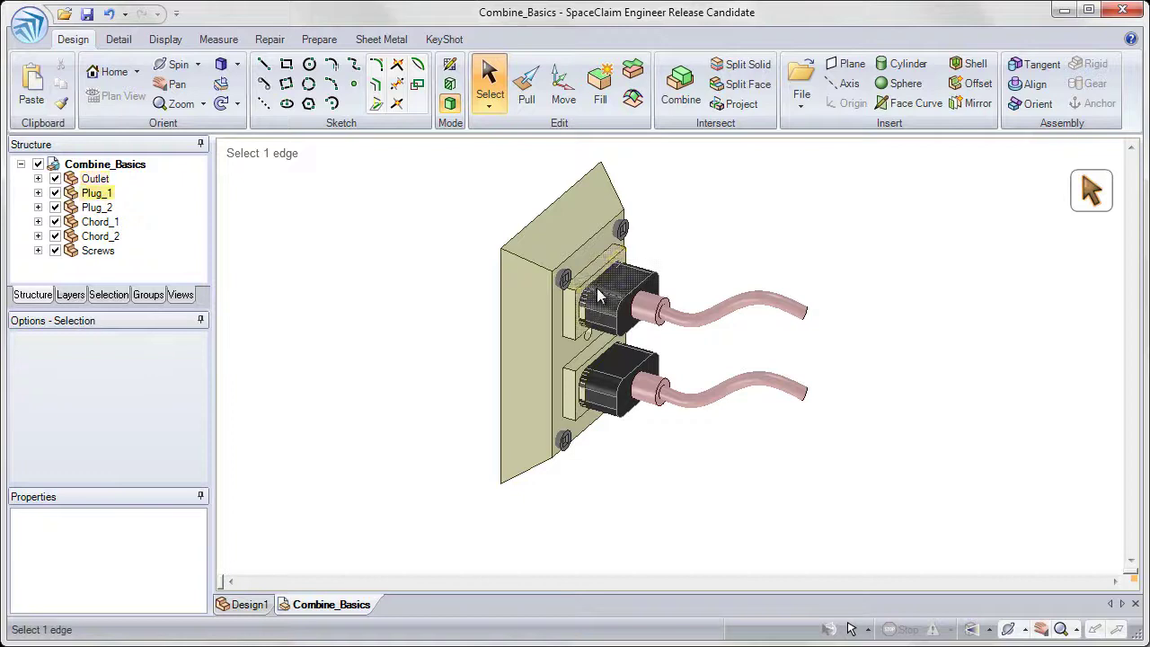
# Hide the Outlet component to reveal the full shape of the plugs and screws behind it
pyautogui.keyDown('ctrl'); pyautogui.moveTo(599, 296); pyautogui.dragTo(561, 299, button='middle'); pyautogui.keyUp('ctrl')
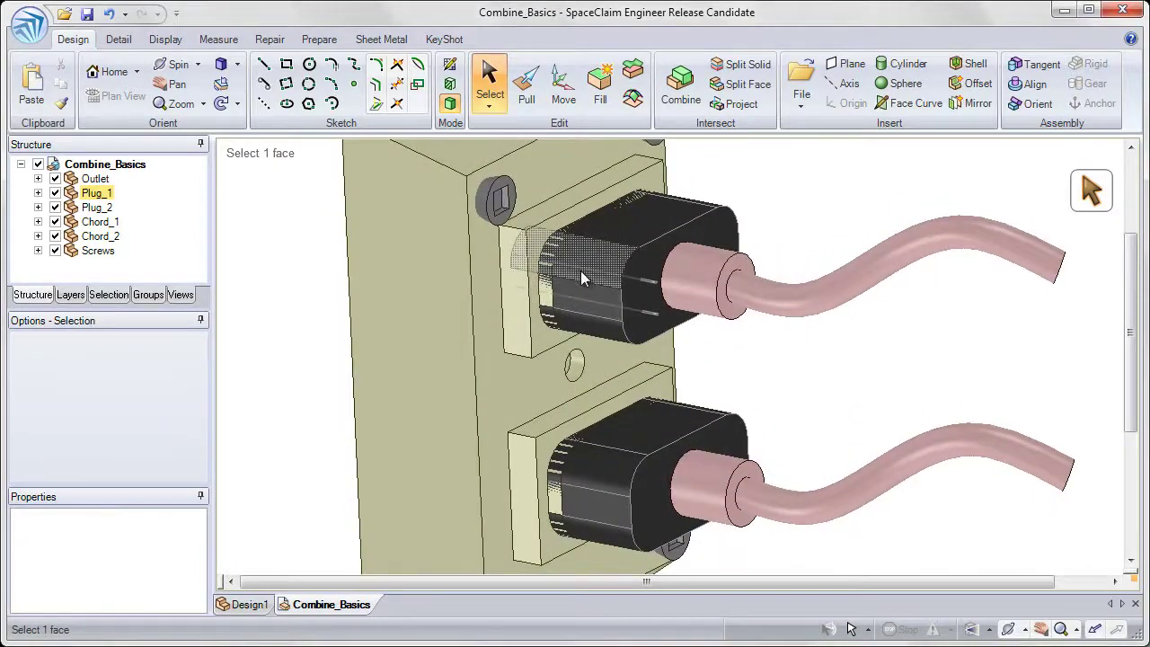
pyautogui.rightClick(444, 271)
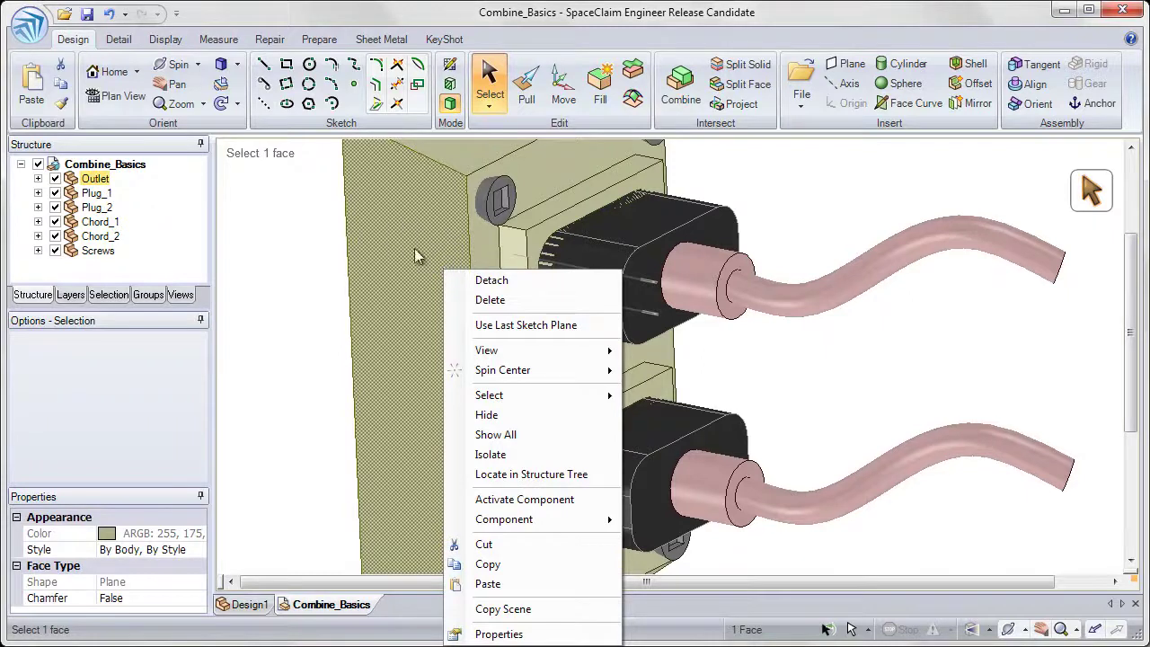
pyautogui.click(500, 418)
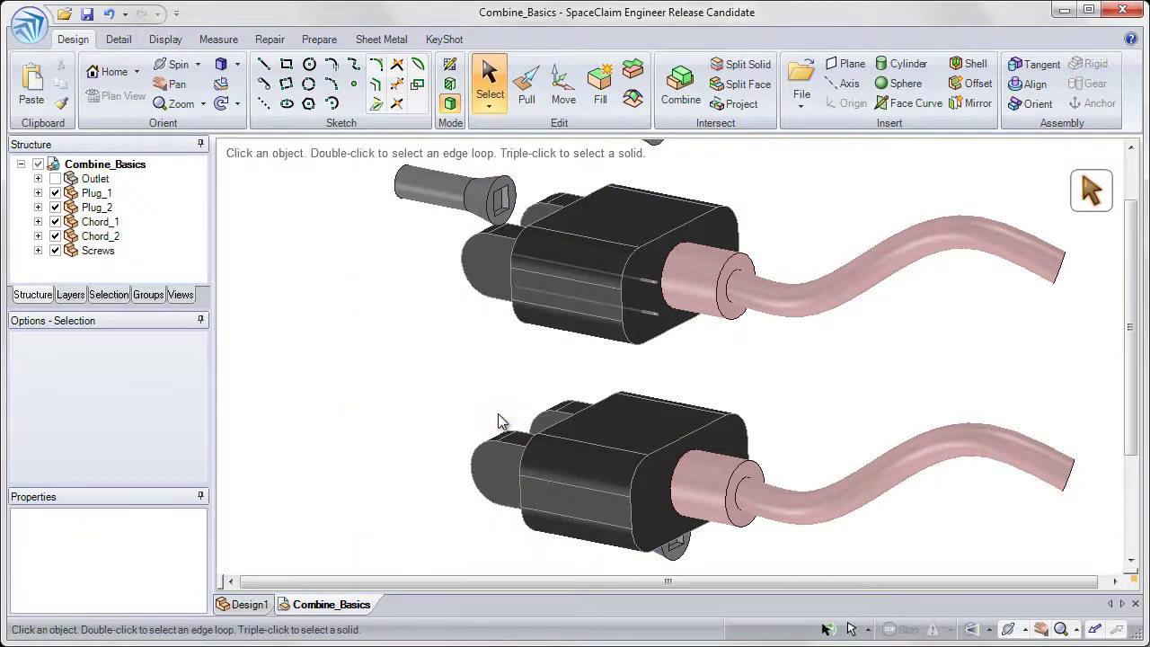
# Hide the lower plug component, Plug_2
pyautogui.click(529, 269)
pyautogui.click(529, 469)
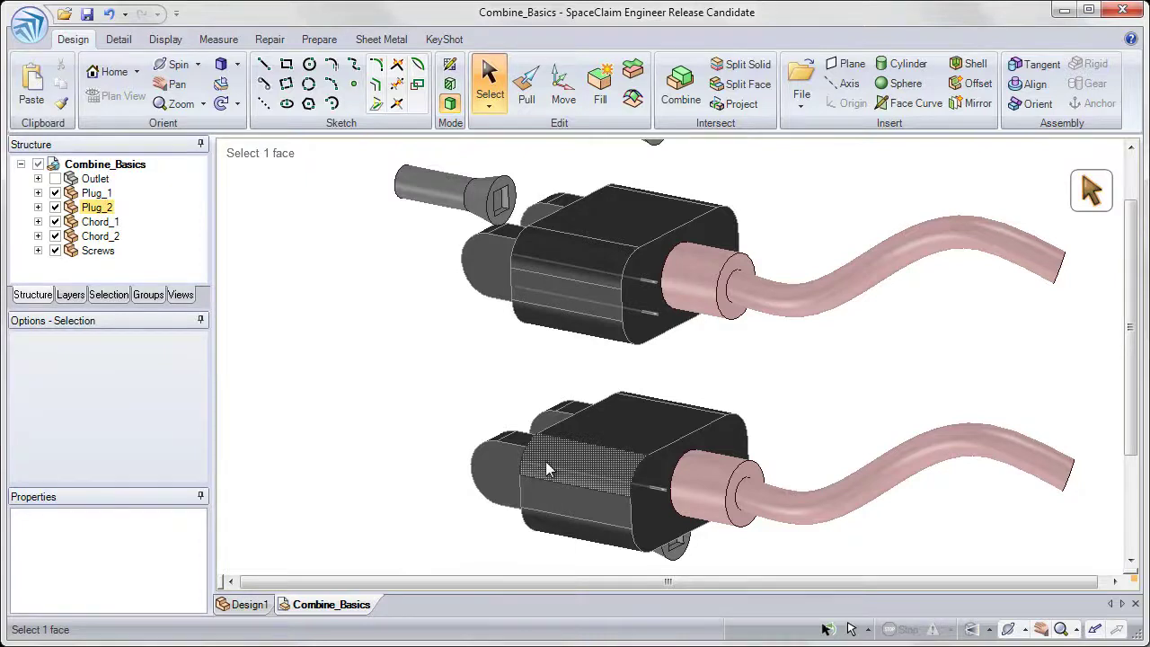
pyautogui.rightClick(545, 464)
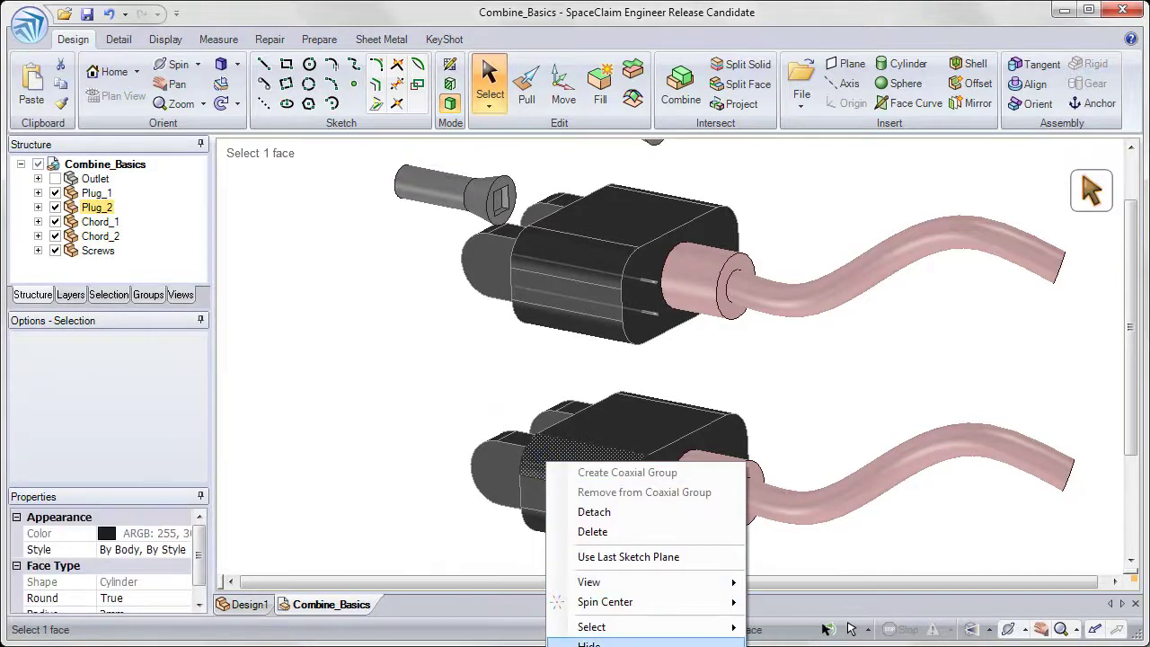
pyautogui.click(590, 643)
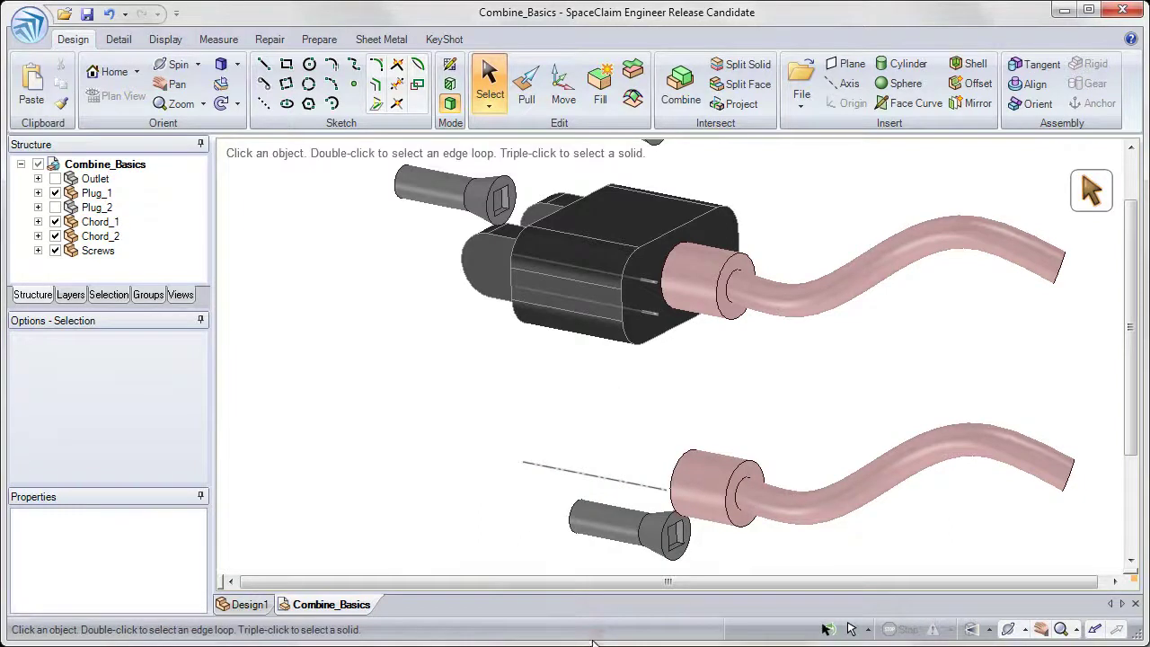
# Show the Outlet component again and inspect its lower socket face where Plug_2 overlaps it
pyautogui.click(54, 179)
pyautogui.click(568, 458)
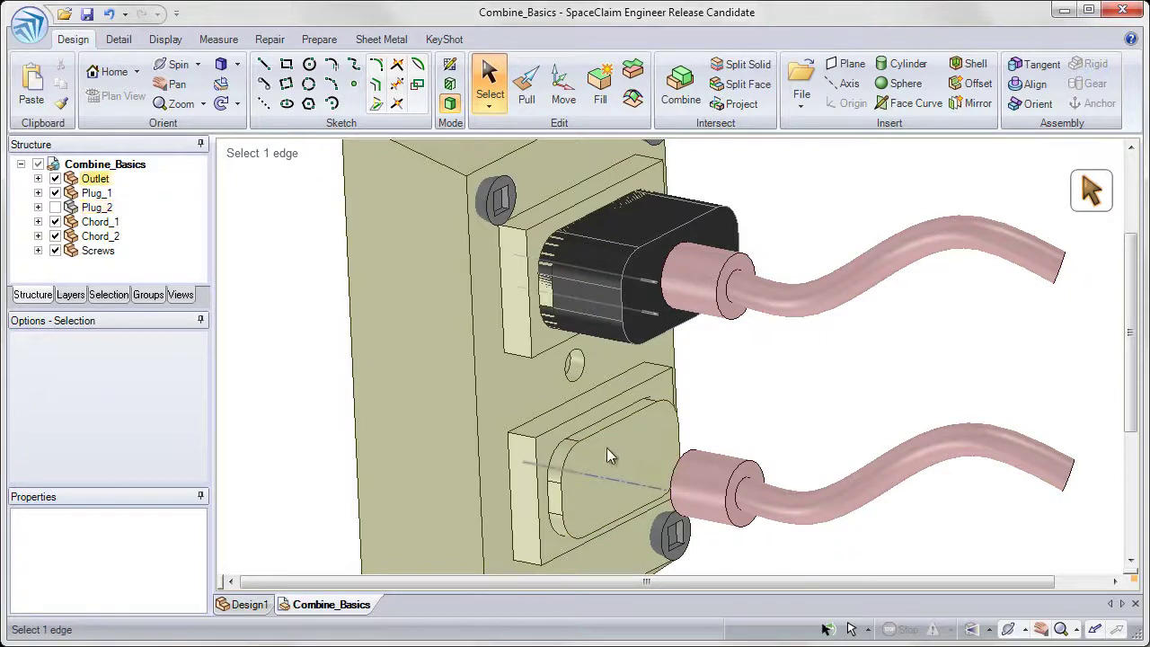
pyautogui.click(592, 475)
pyautogui.keyDown('ctrl'); pyautogui.click(597, 467); pyautogui.keyUp('ctrl')
pyautogui.moveTo(596, 468); pyautogui.dragTo(605, 419, button='middle')
pyautogui.click(605, 419)
pyautogui.click(752, 227)
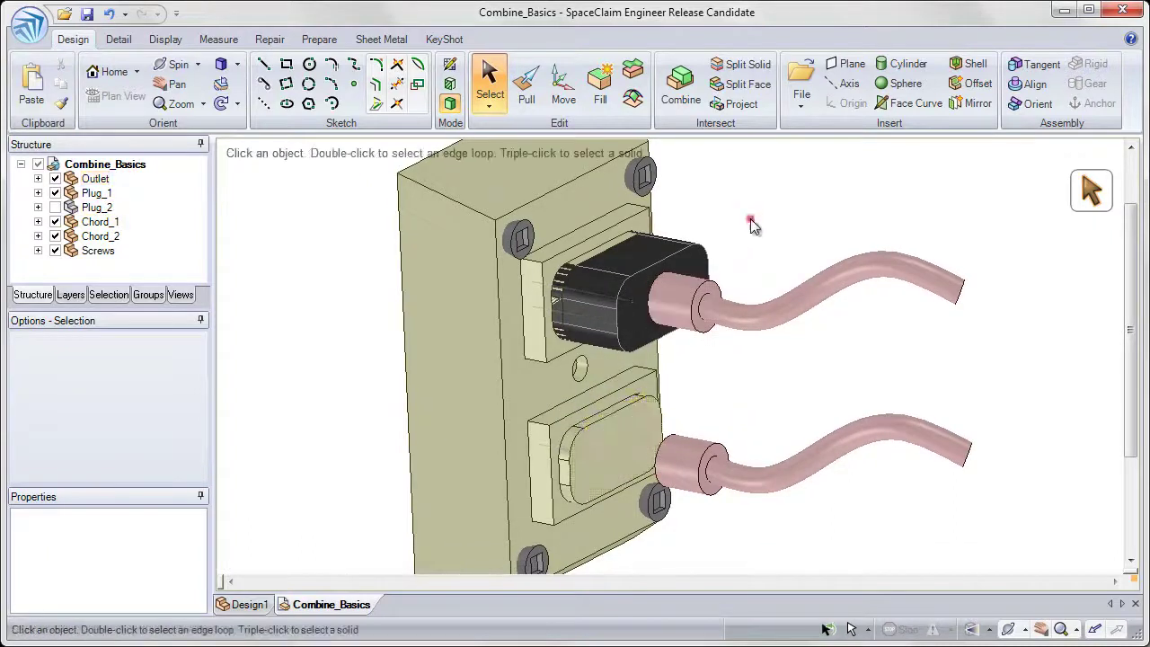
# Show all hidden components of the assembly again
pyautogui.rightClick(753, 215)
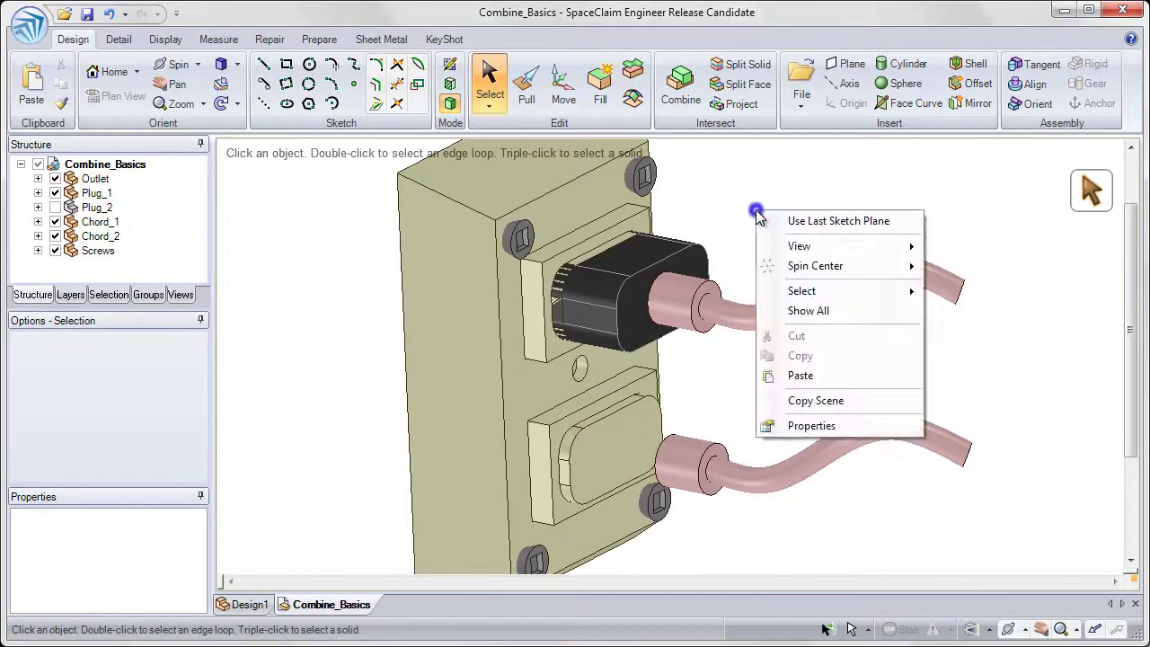
pyautogui.click(820, 310)
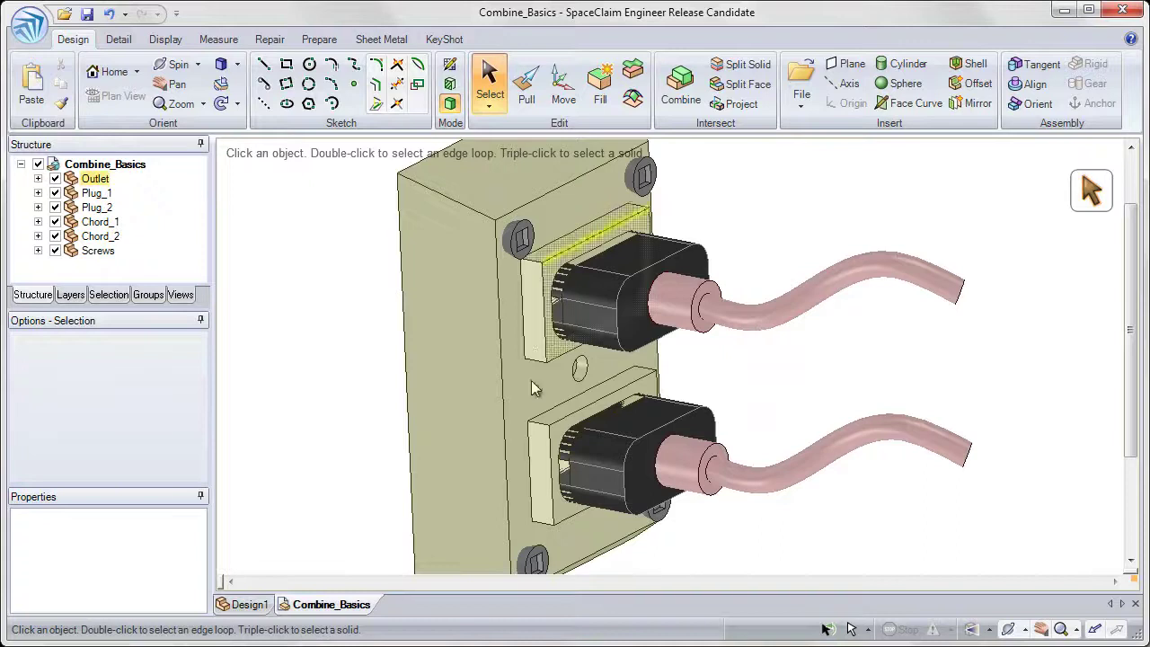
pyautogui.click(779, 218)
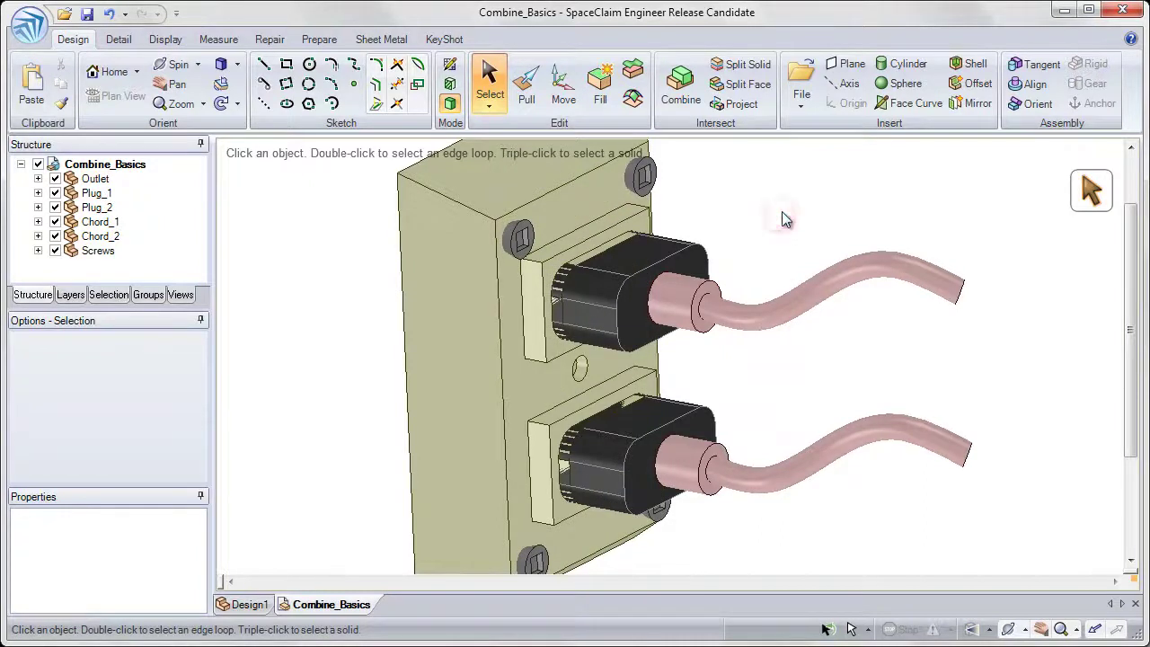
# Combine the Outlet as target with Plug_1 as cutter, and remove the overlapping region from the outlet
pyautogui.click(678, 85)
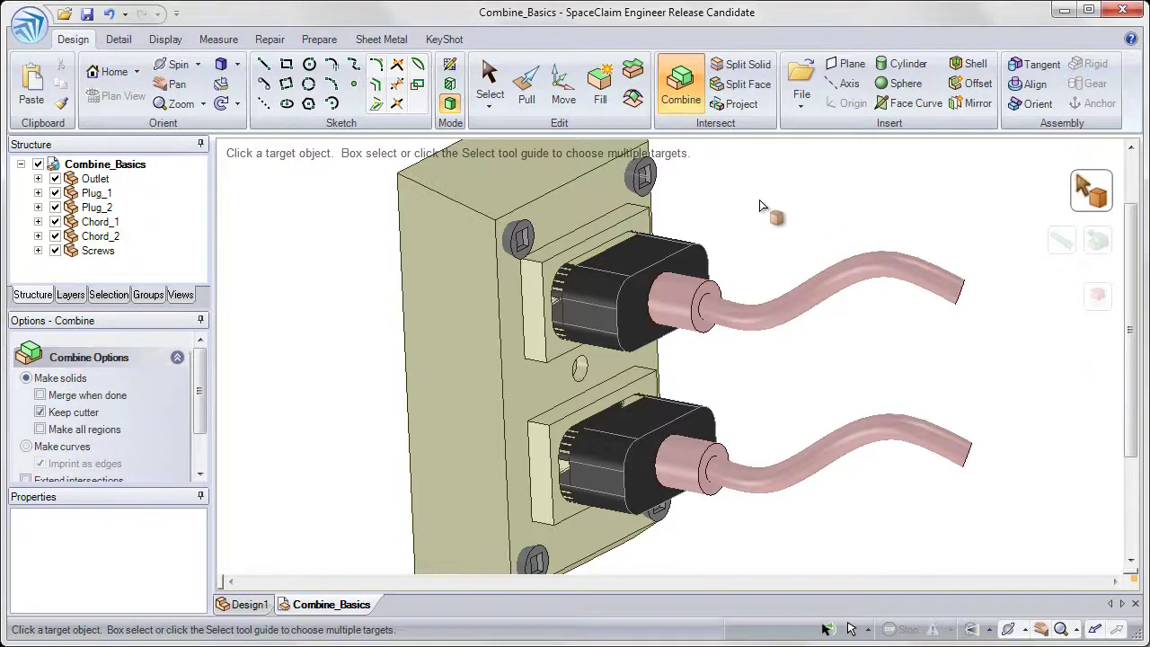
pyautogui.click(566, 223)
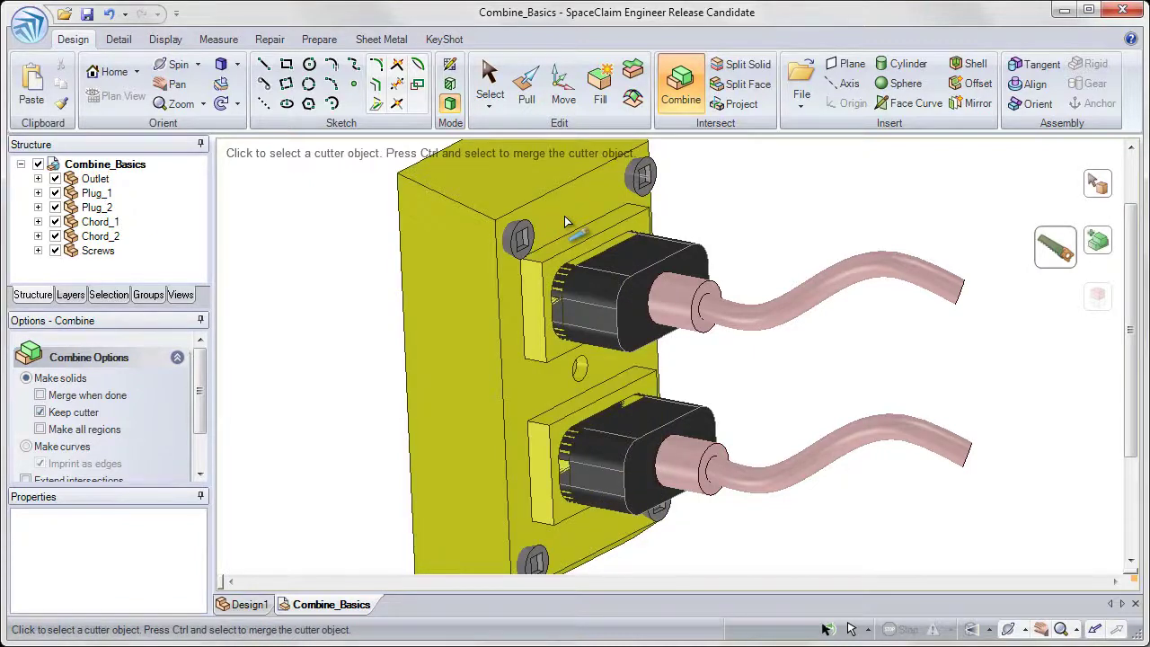
pyautogui.click(595, 297)
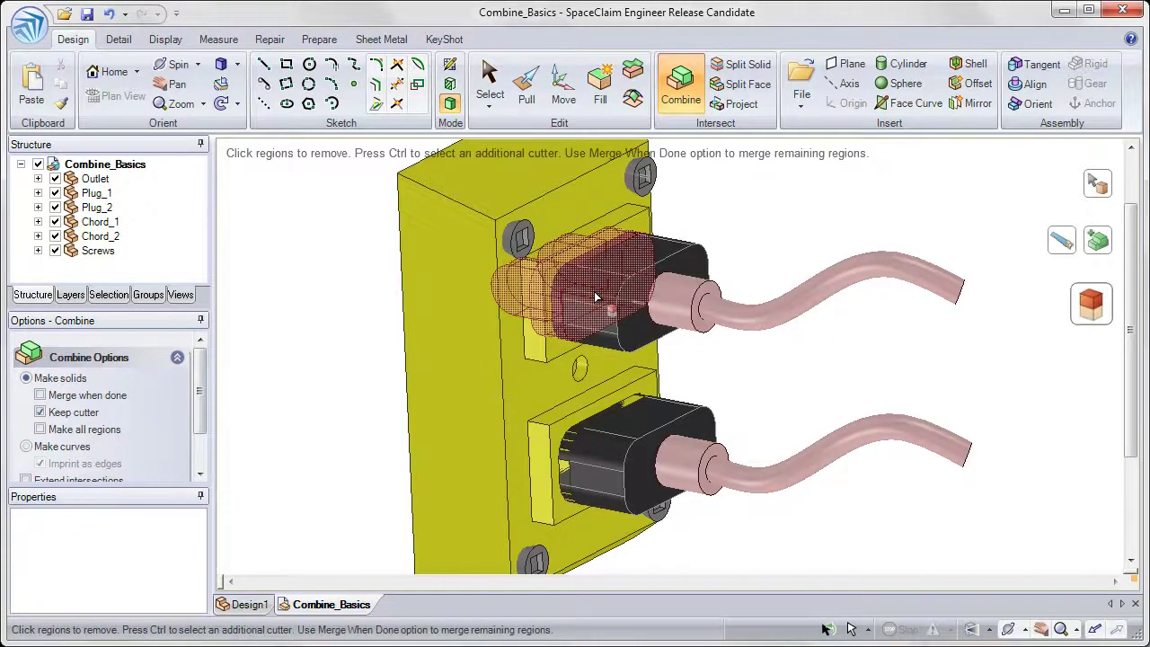
pyautogui.click(586, 305)
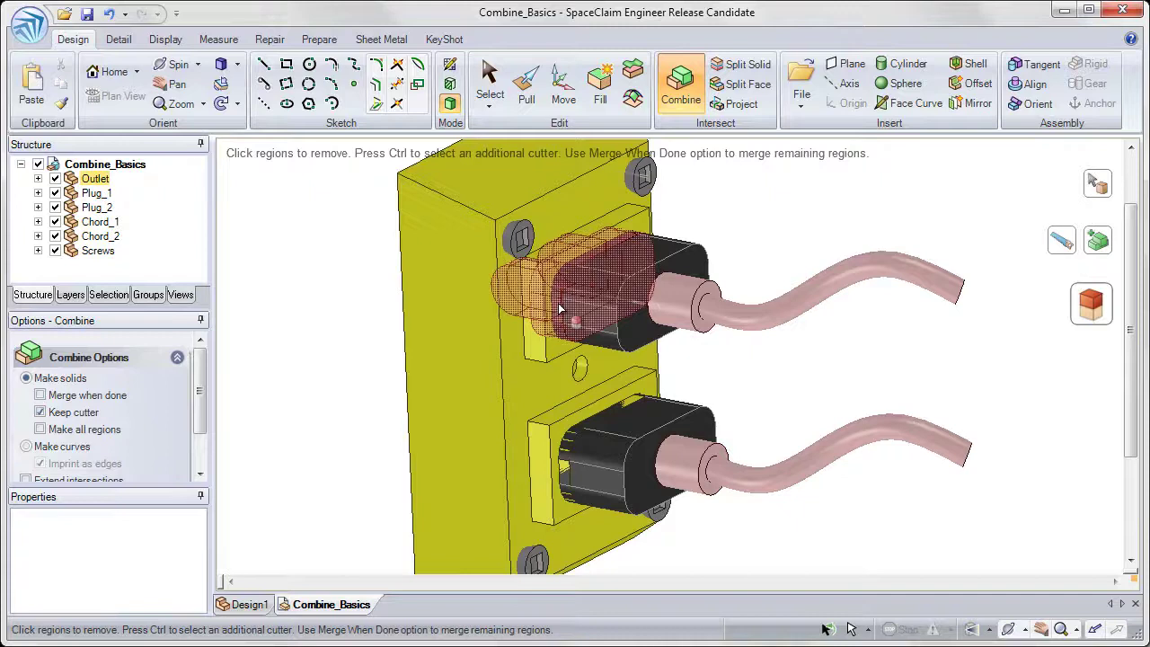
pyautogui.click(559, 309)
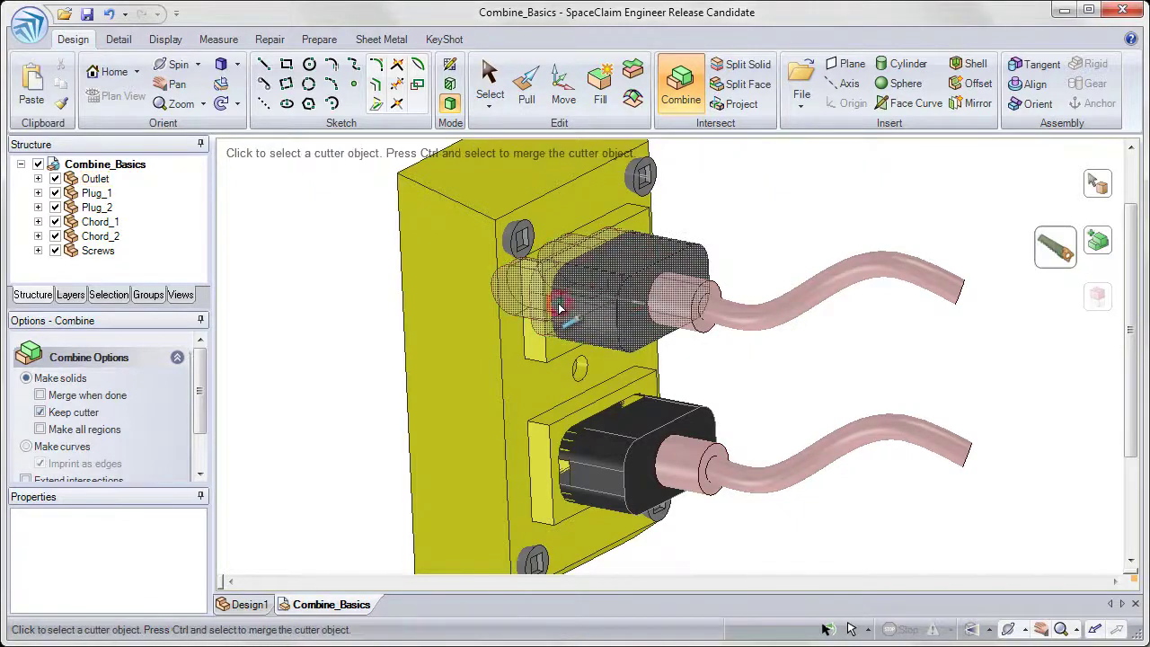
pyautogui.click(741, 185)
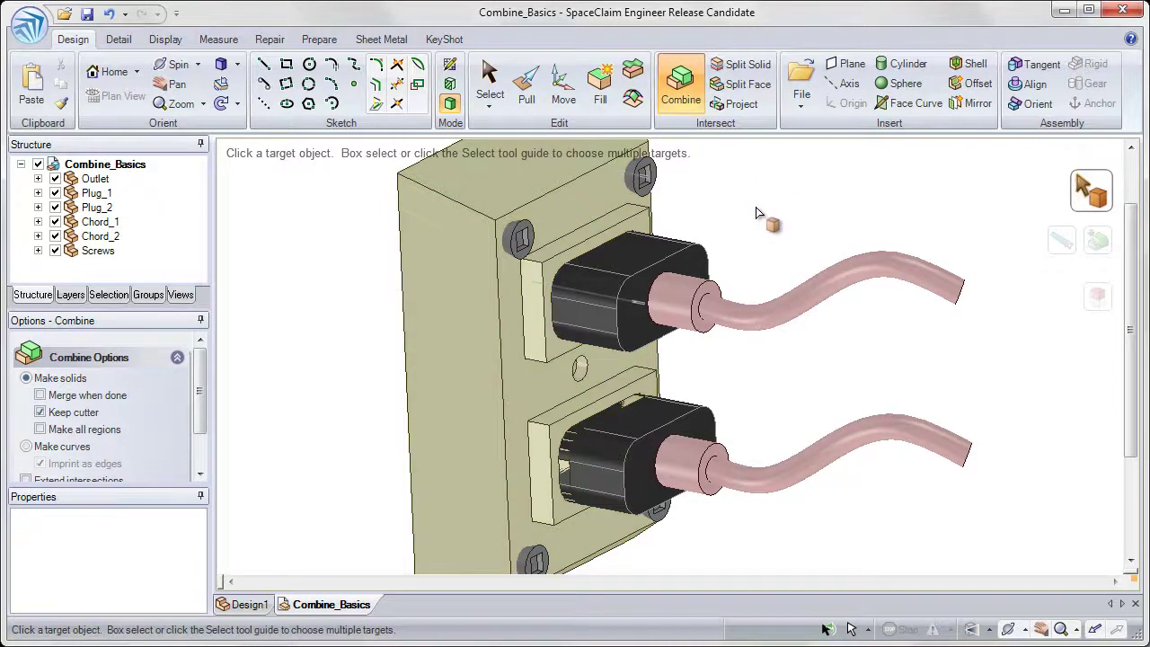
# Hide Plug_1 to inspect the pocket cut into the upper socket of the outlet
pyautogui.click(490, 90)
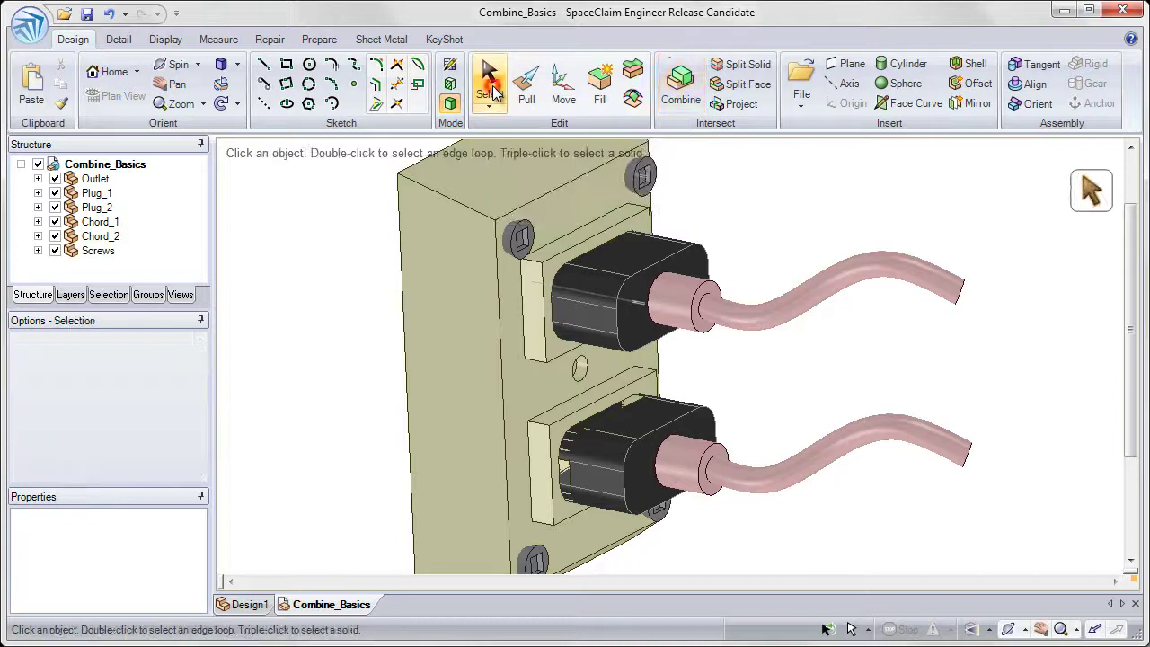
pyautogui.rightClick(613, 266)
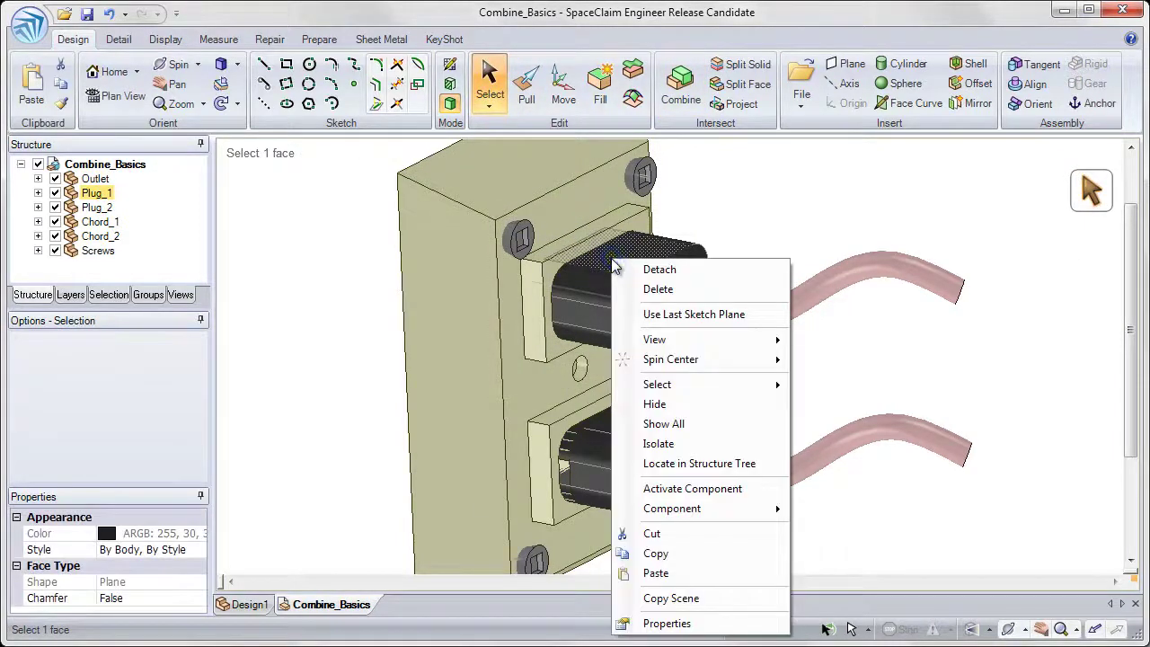
pyautogui.click(648, 404)
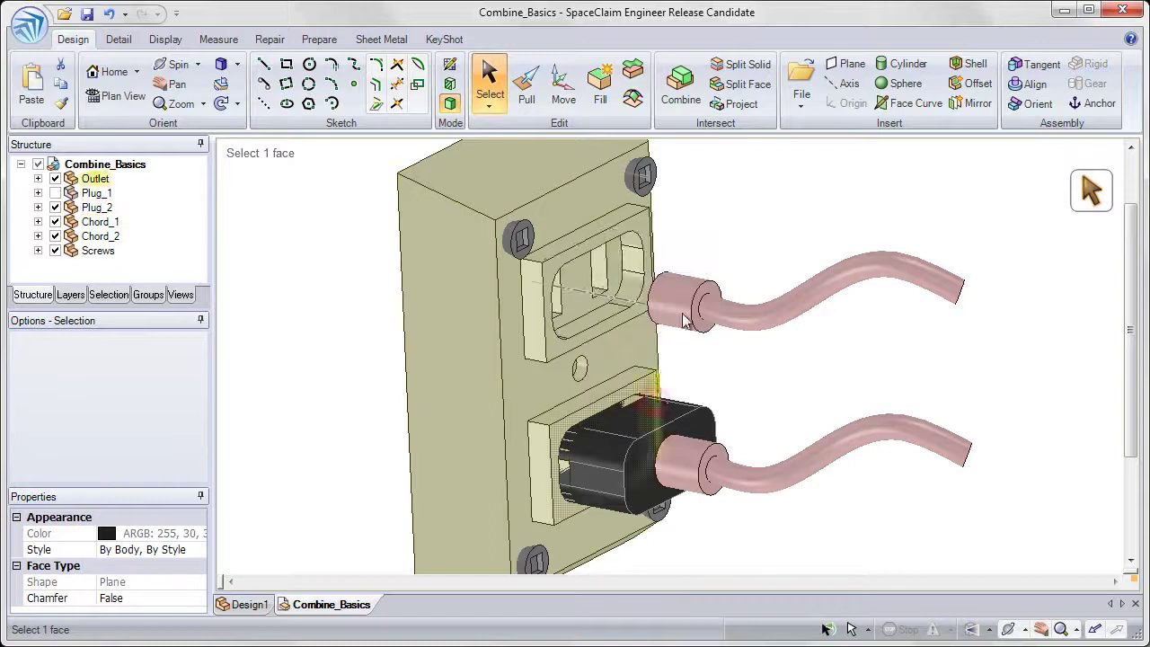
pyautogui.moveTo(721, 188); pyautogui.dragTo(728, 229, button='middle')
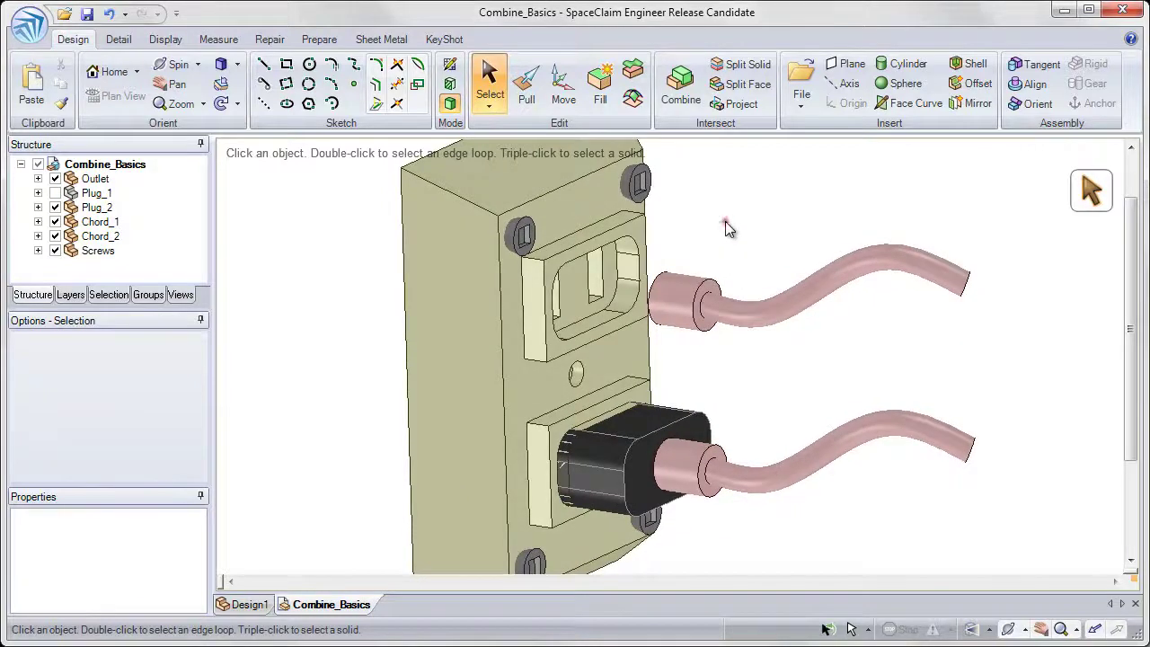
# Cut the Outlet with Plug_2 using Combine, removing the overlapping region in the lower socket
pyautogui.click(688, 87)
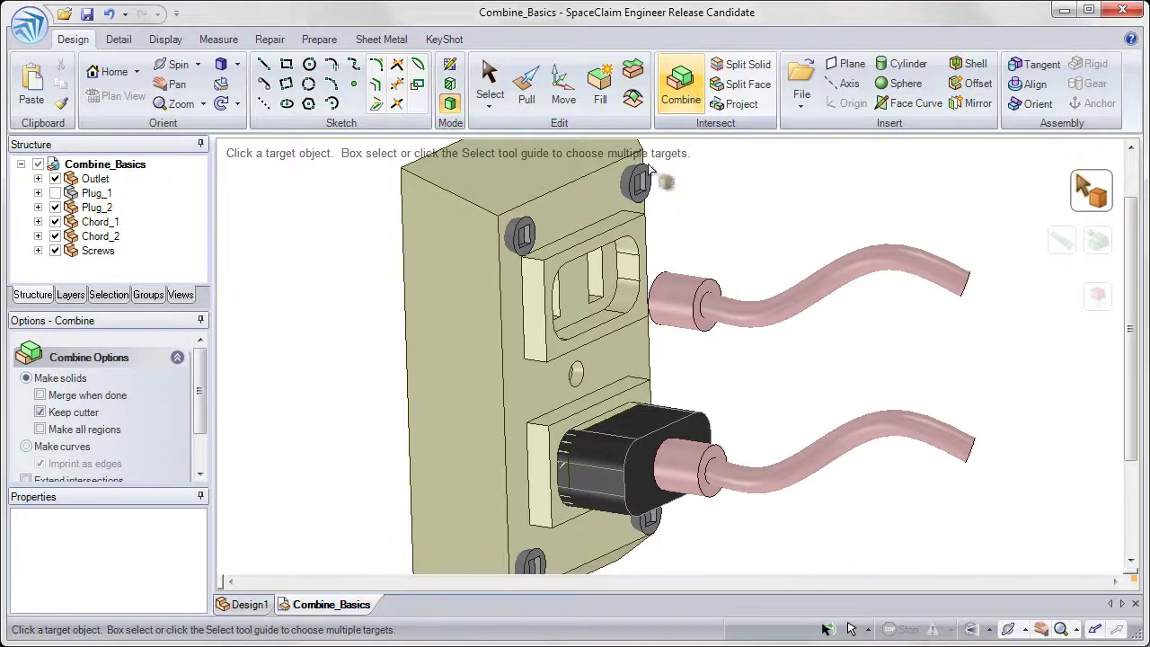
pyautogui.click(511, 401)
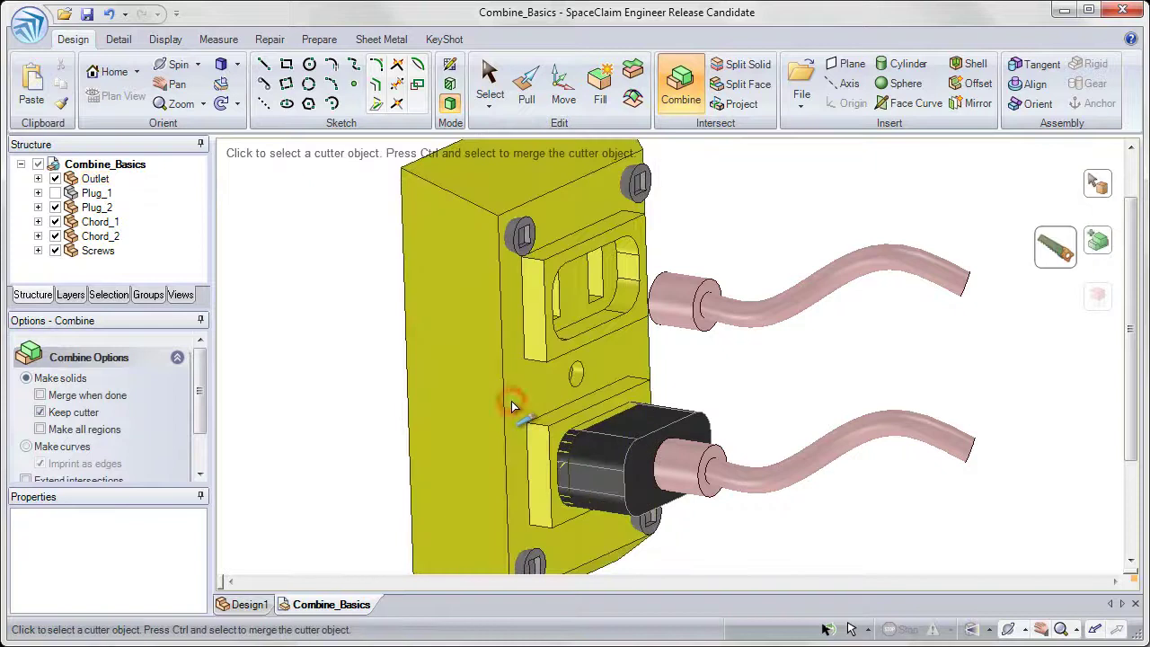
pyautogui.click(627, 451)
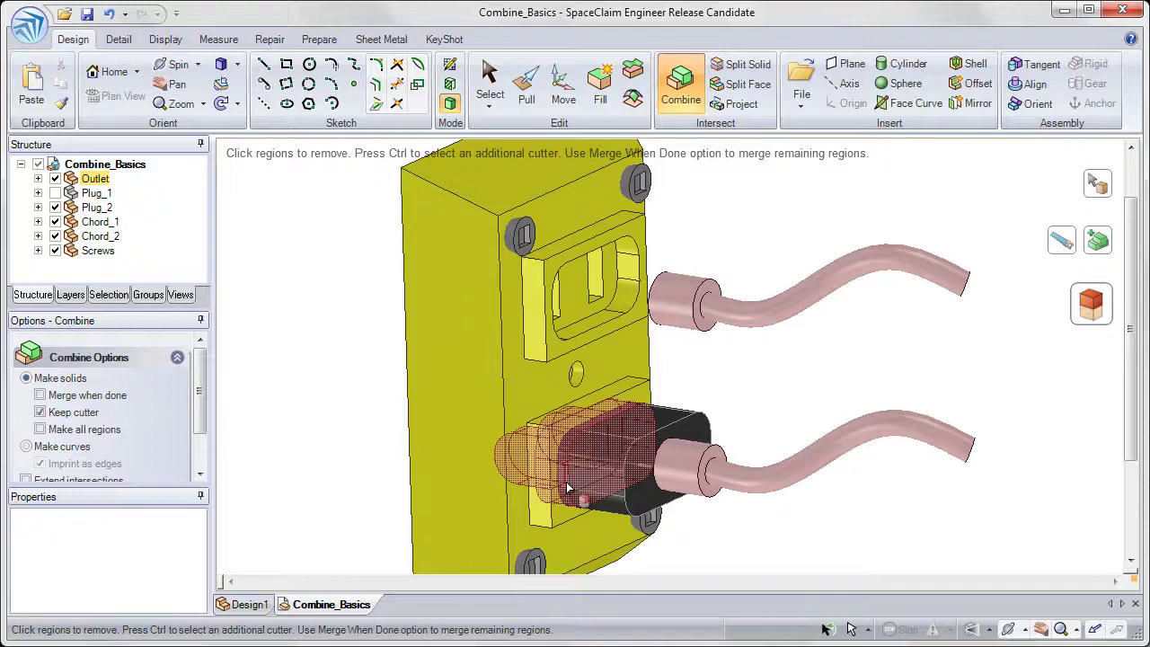
pyautogui.click(567, 488)
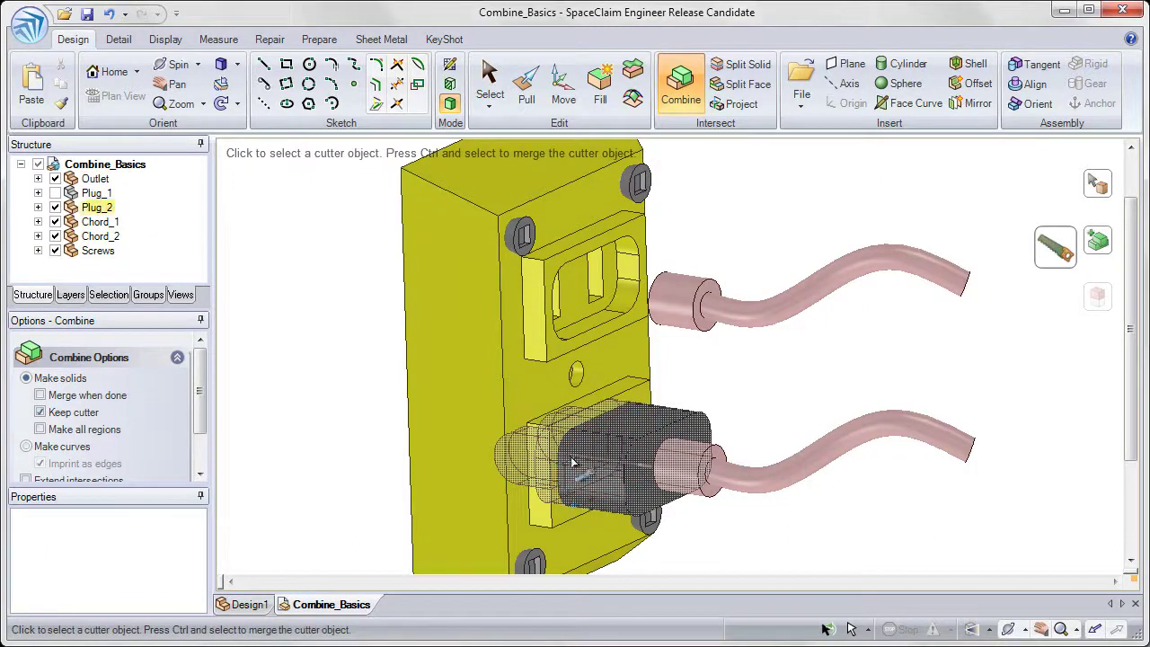
pyautogui.click(778, 376)
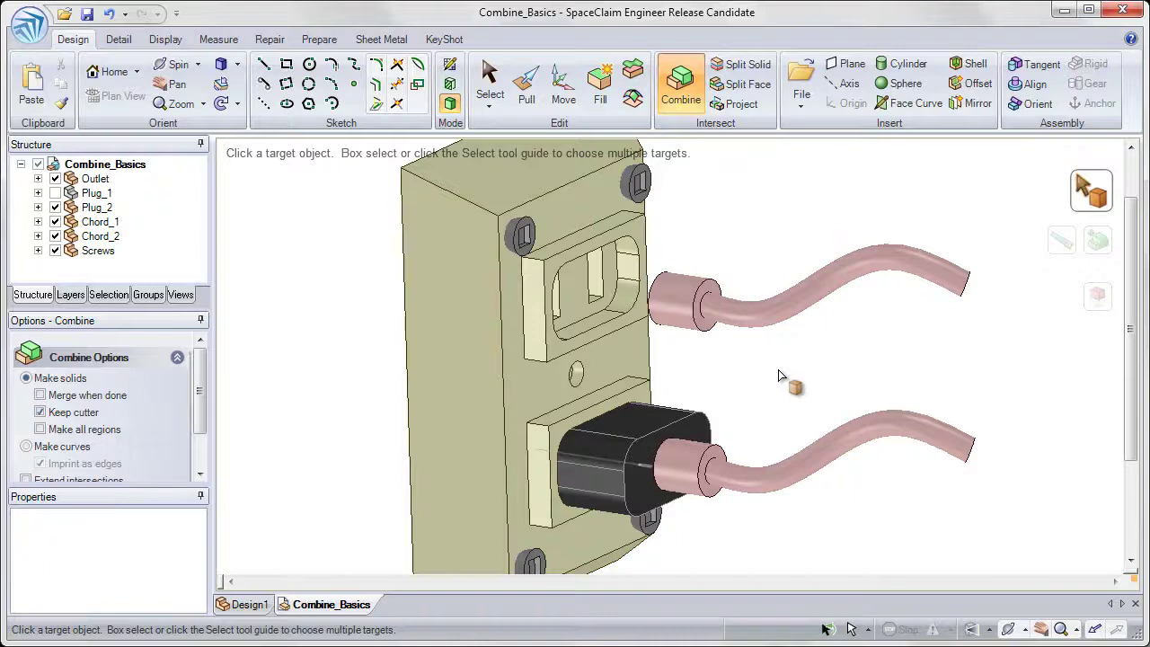
# Show all hidden components and return the model to the home view
pyautogui.click(490, 81)
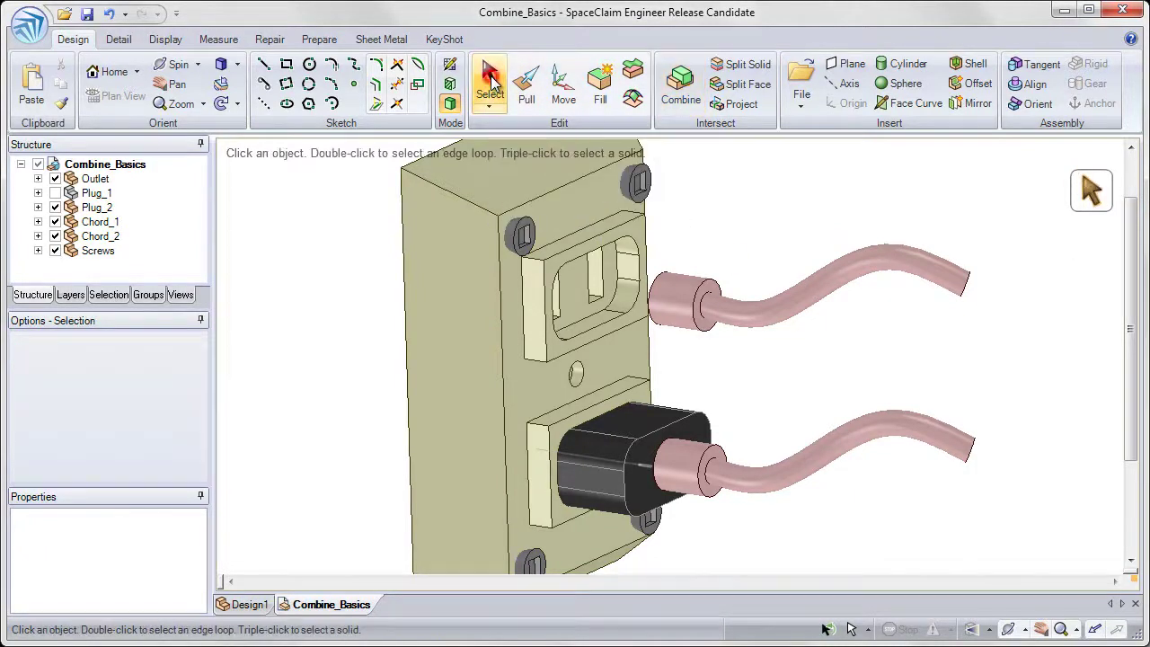
pyautogui.rightClick(739, 170)
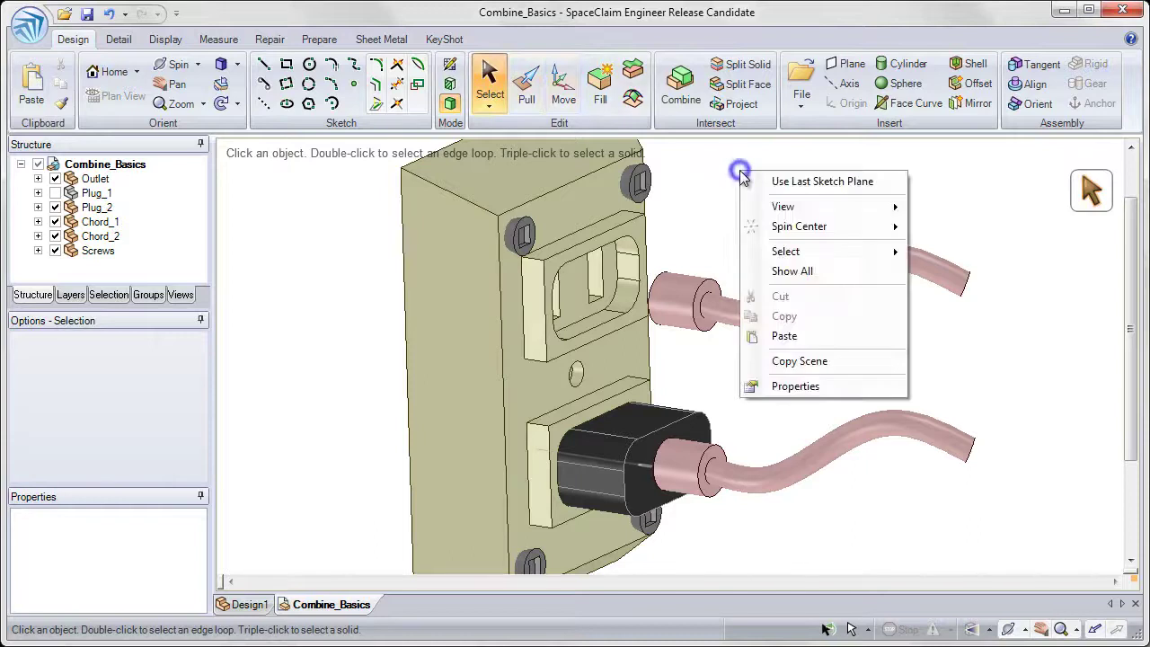
pyautogui.click(780, 270)
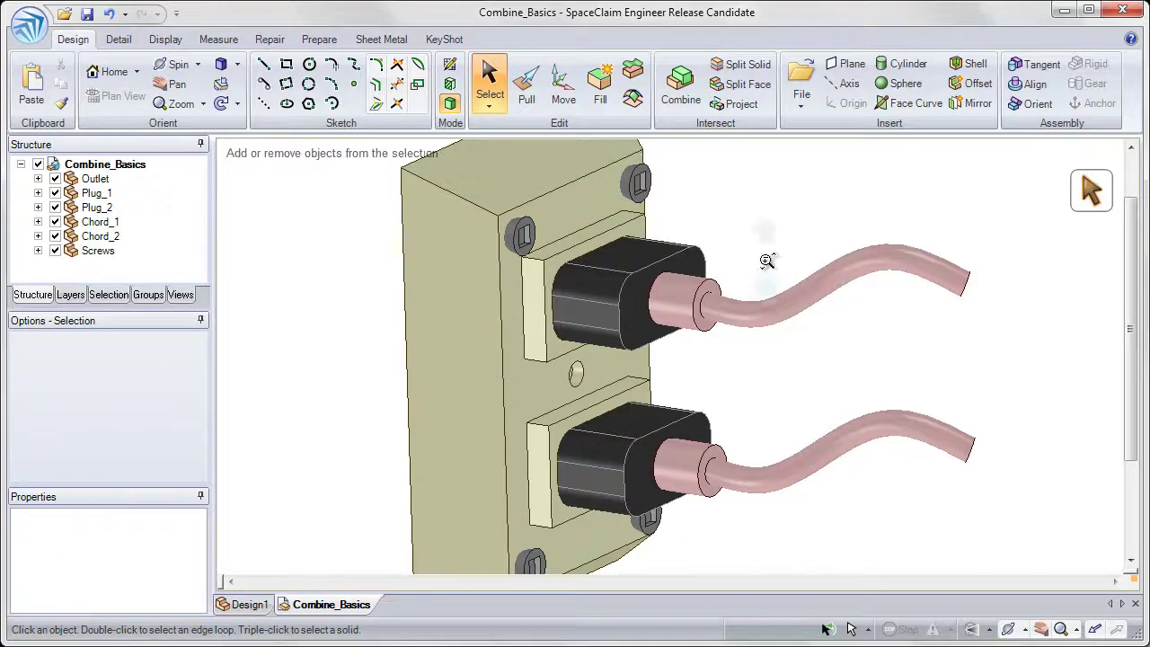
pyautogui.press('h')
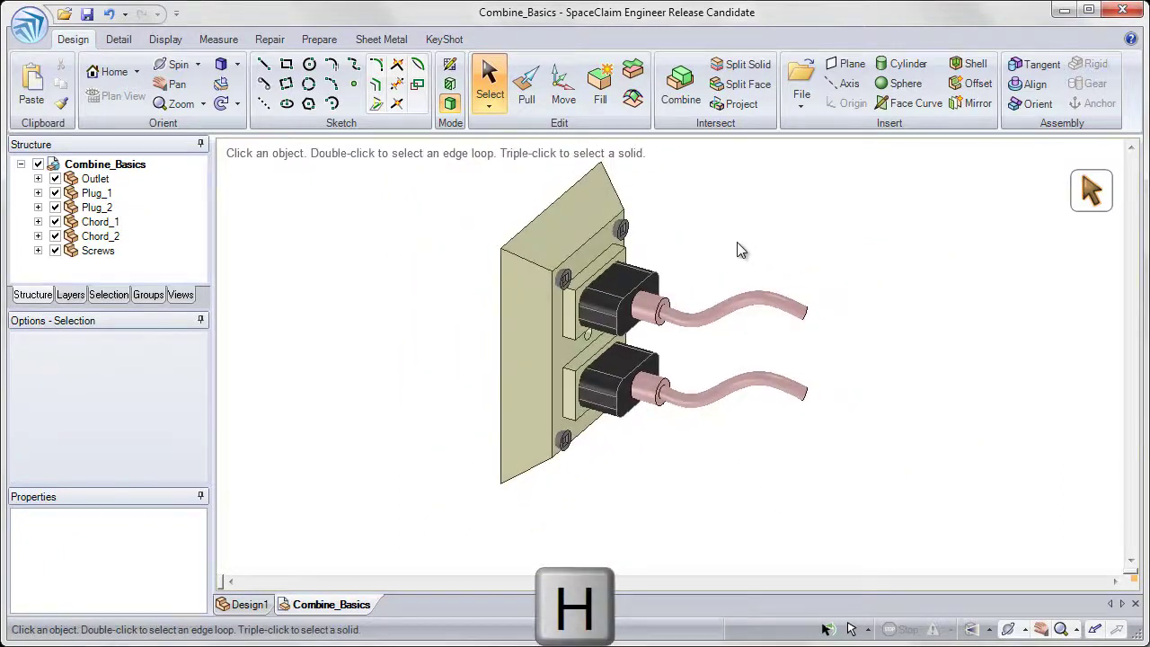
# Merge Chord_1 into Plug_1 with the Combine tool, using Plug_1 as the target
pyautogui.click(681, 80)
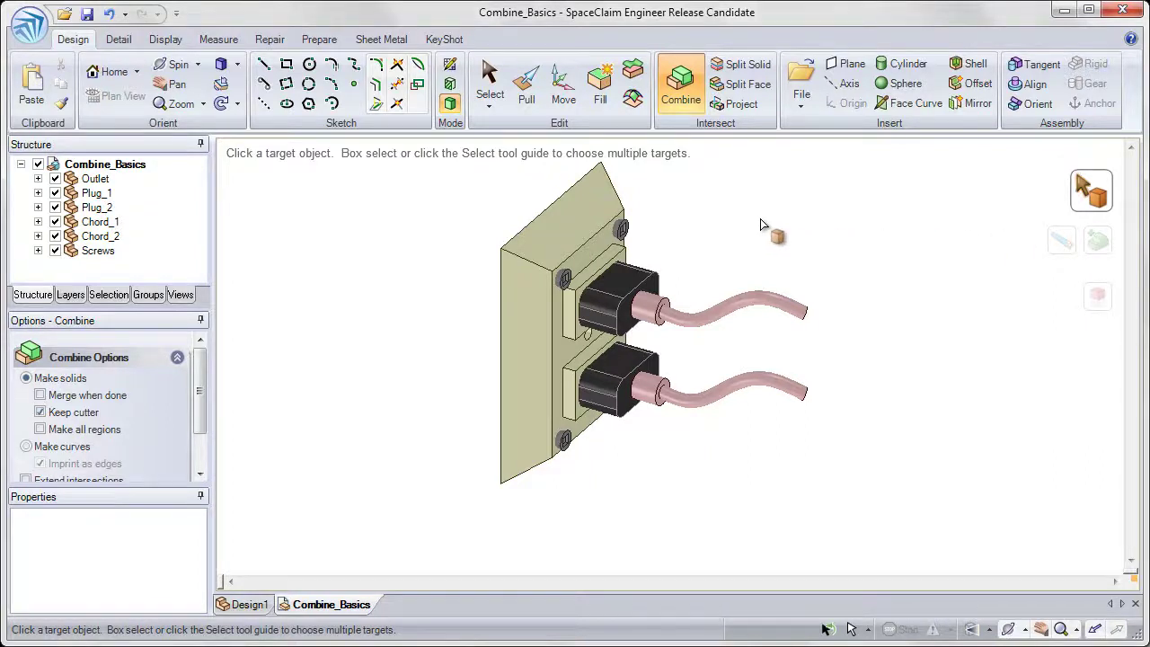
pyautogui.click(620, 292)
pyautogui.scroll(5, 620, 395)
pyautogui.click(622, 432)
pyautogui.scroll(-1, 647, 386)
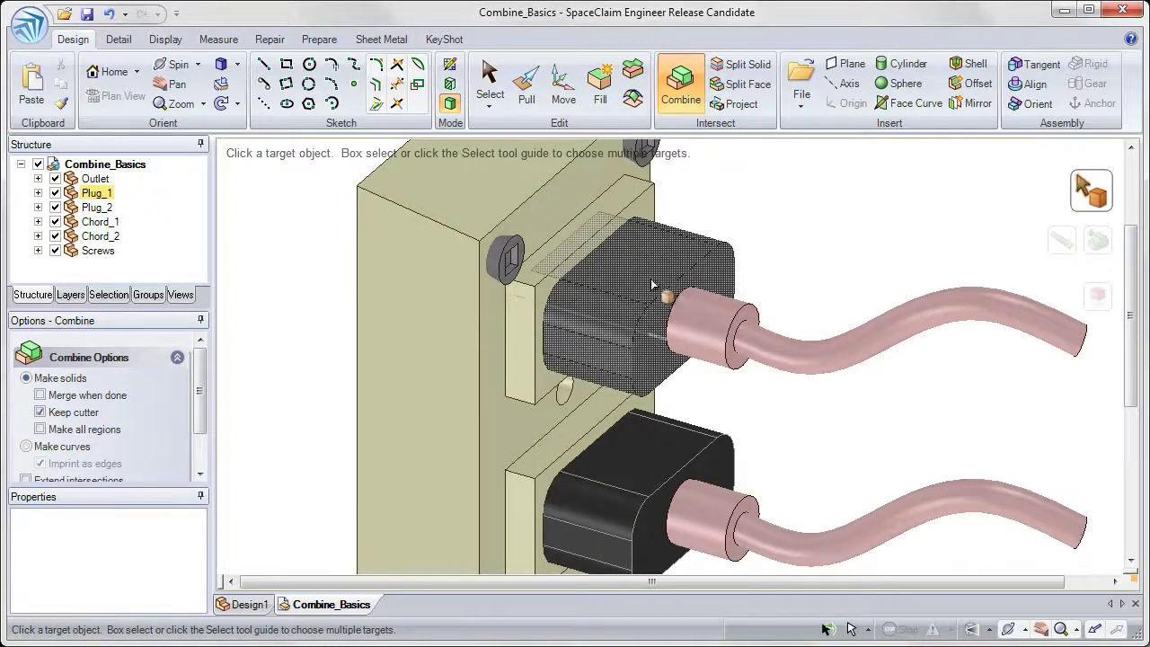
pyautogui.click(652, 283)
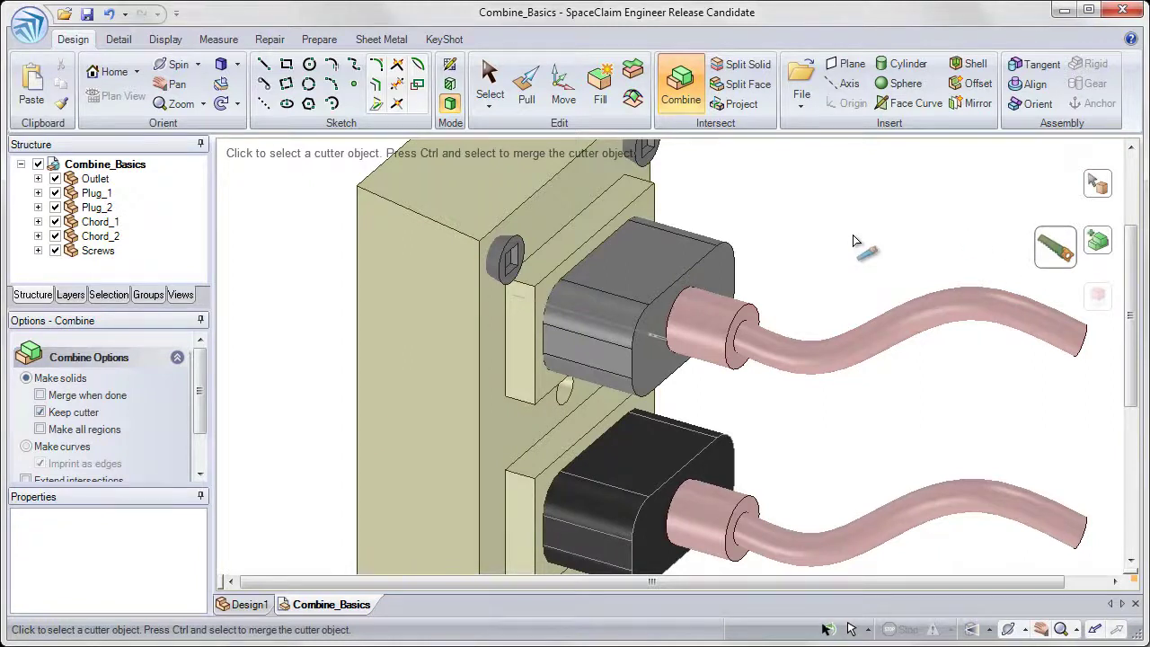
pyautogui.press('ctrl')
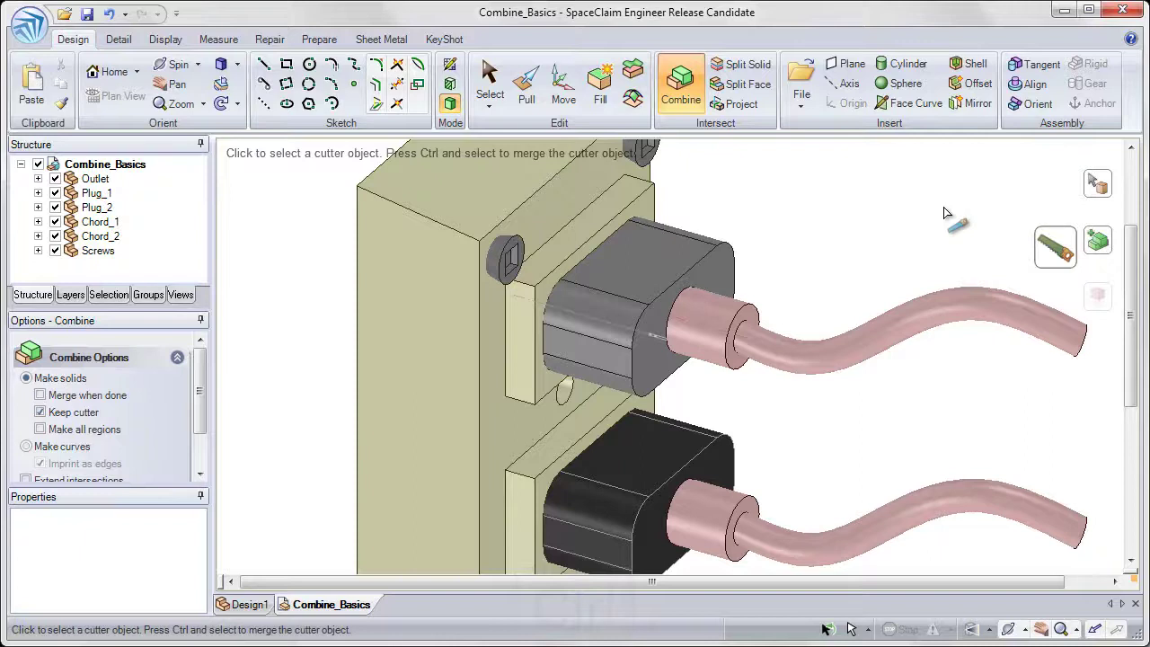
pyautogui.press('ctrl')
pyautogui.press('ctrl')
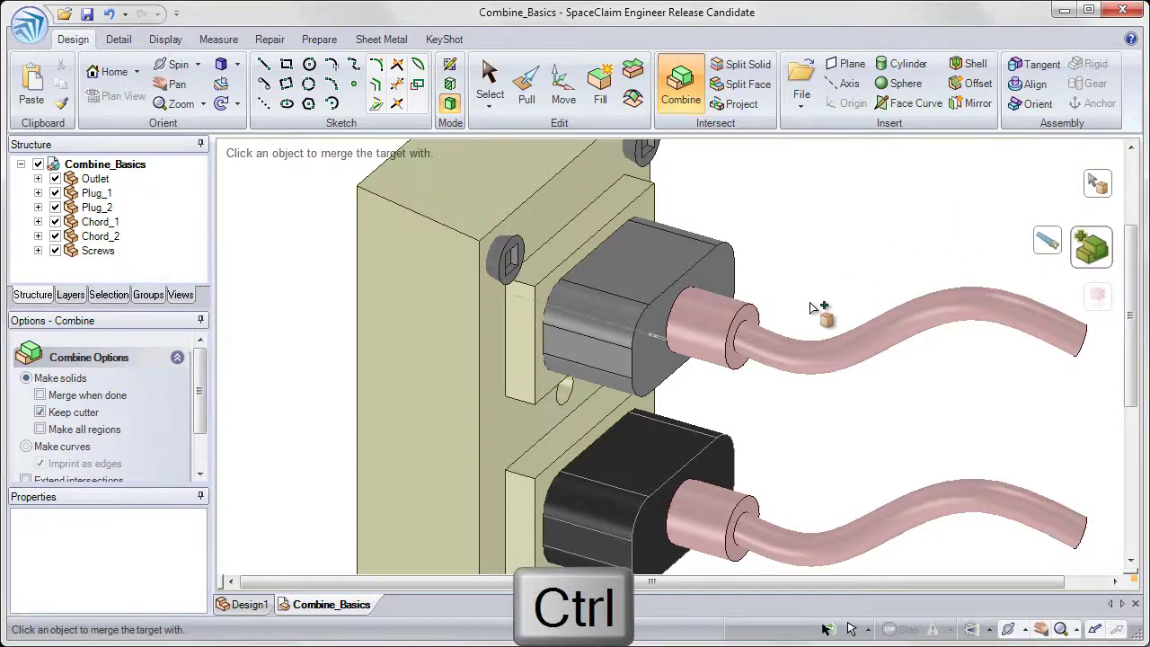
pyautogui.keyDown('ctrl'); pyautogui.click(792, 356); pyautogui.keyUp('ctrl')
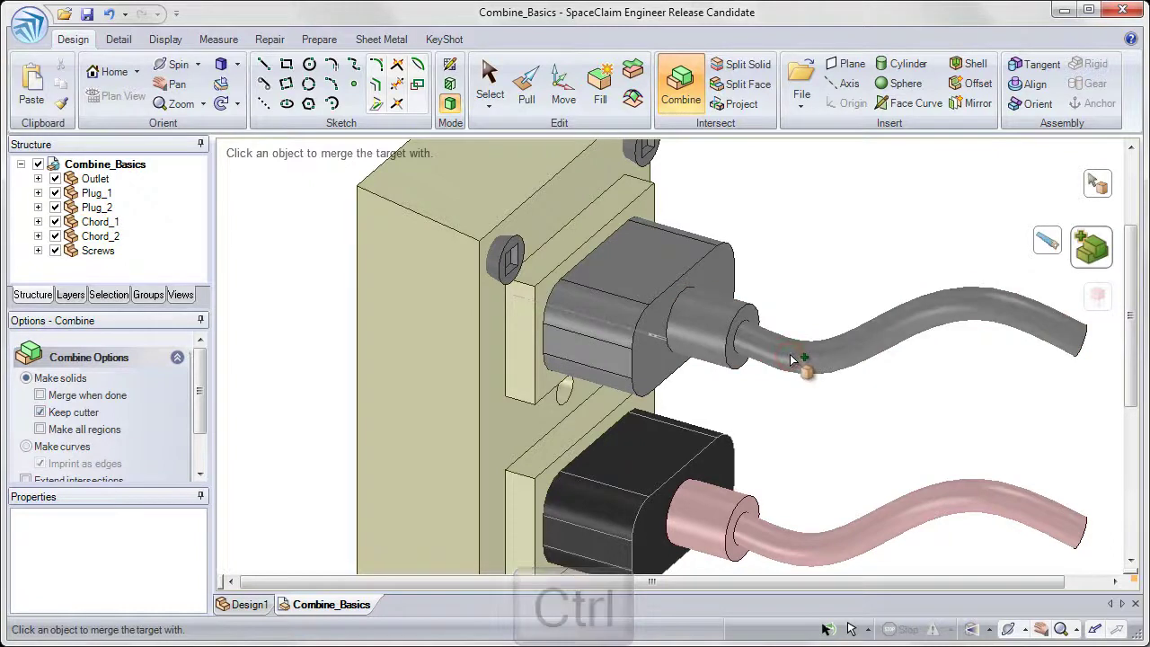
pyautogui.click(833, 182)
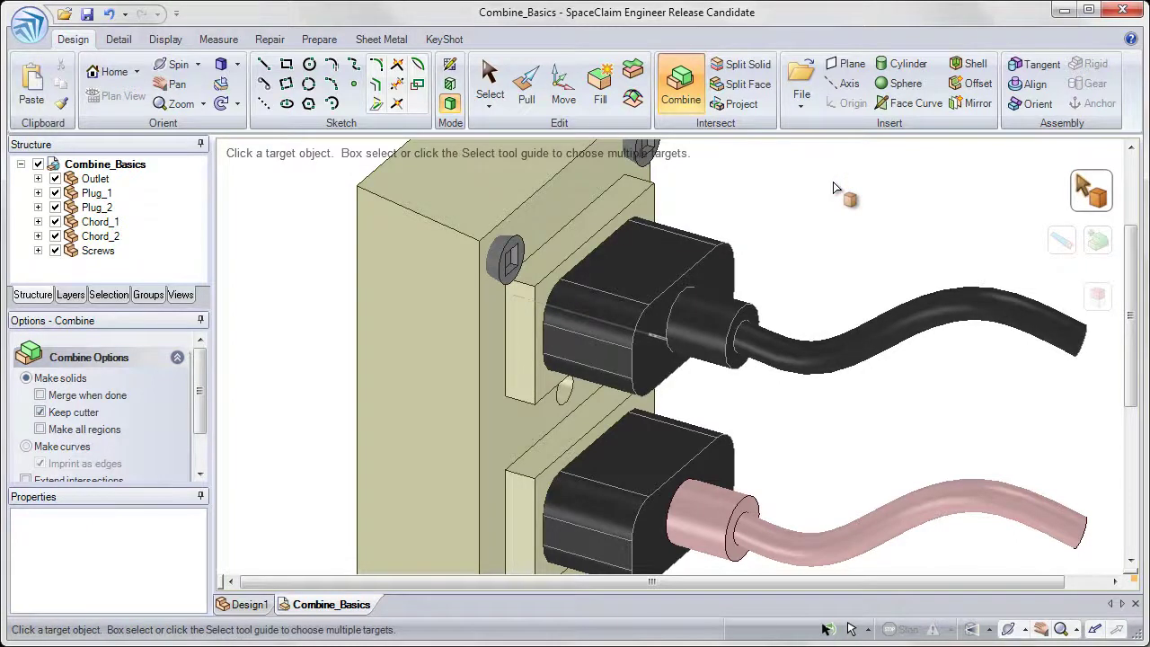
# Expand Plug_1, Chord_2 and Plug_2 in the structure tree to check which components contain a solid
pyautogui.click(38, 192)
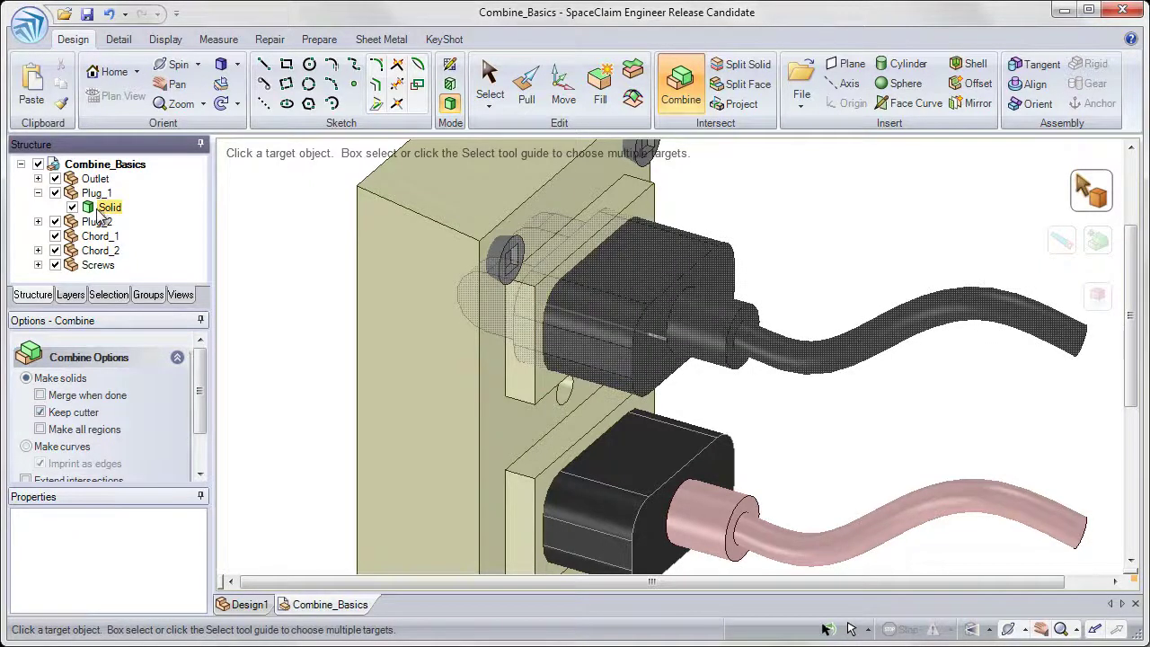
pyautogui.click(38, 251)
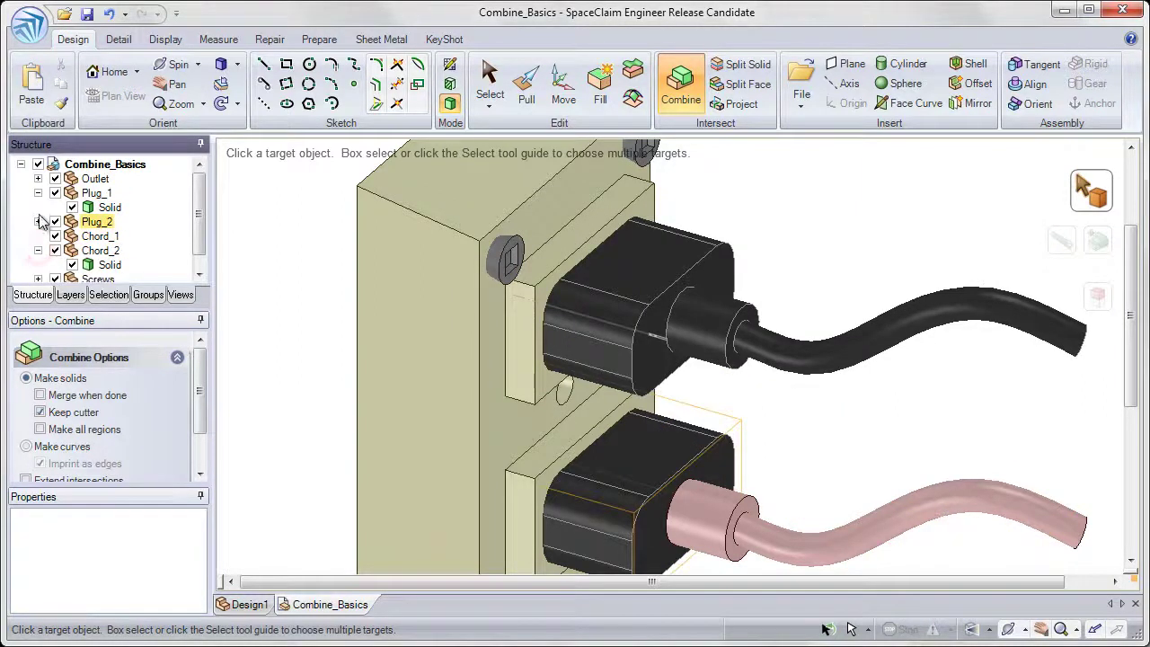
pyautogui.click(38, 221)
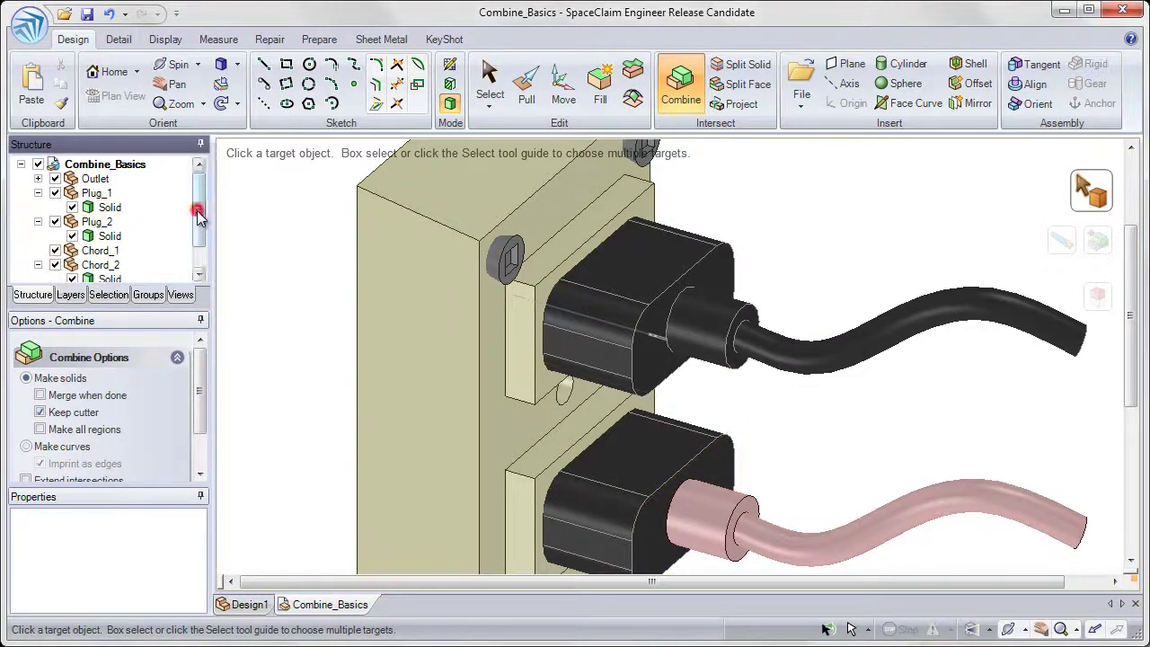
pyautogui.click(292, 334)
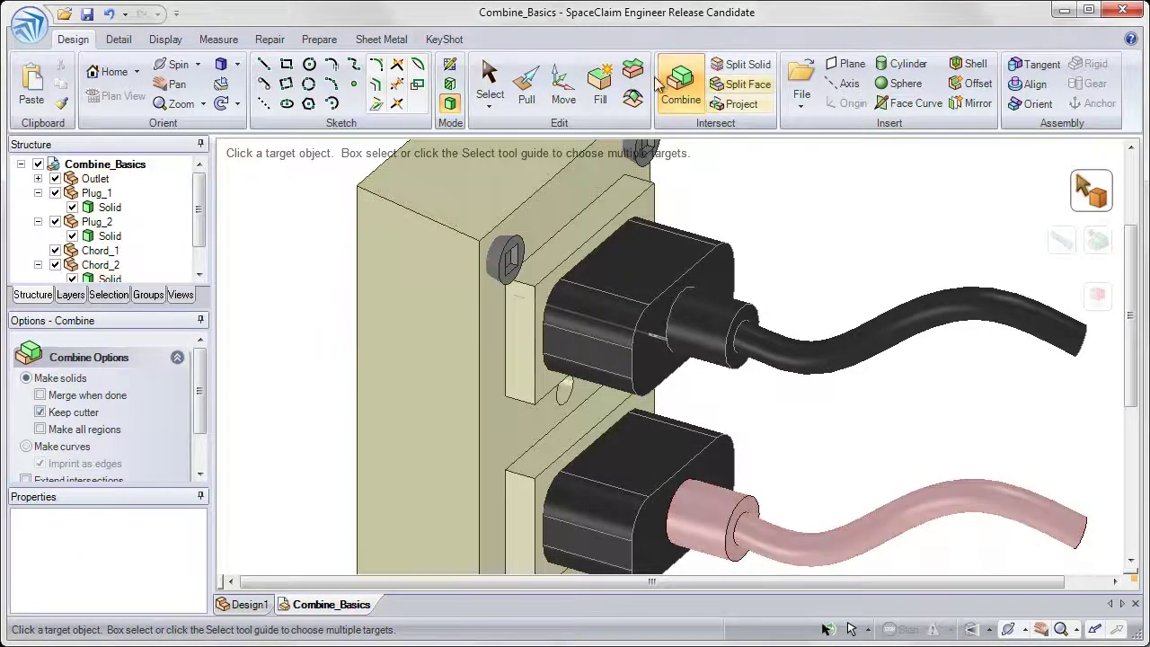
# Merge Plug_2 into Chord_2 with the Combine tool, using Chord_2 as the target
pyautogui.click(763, 544)
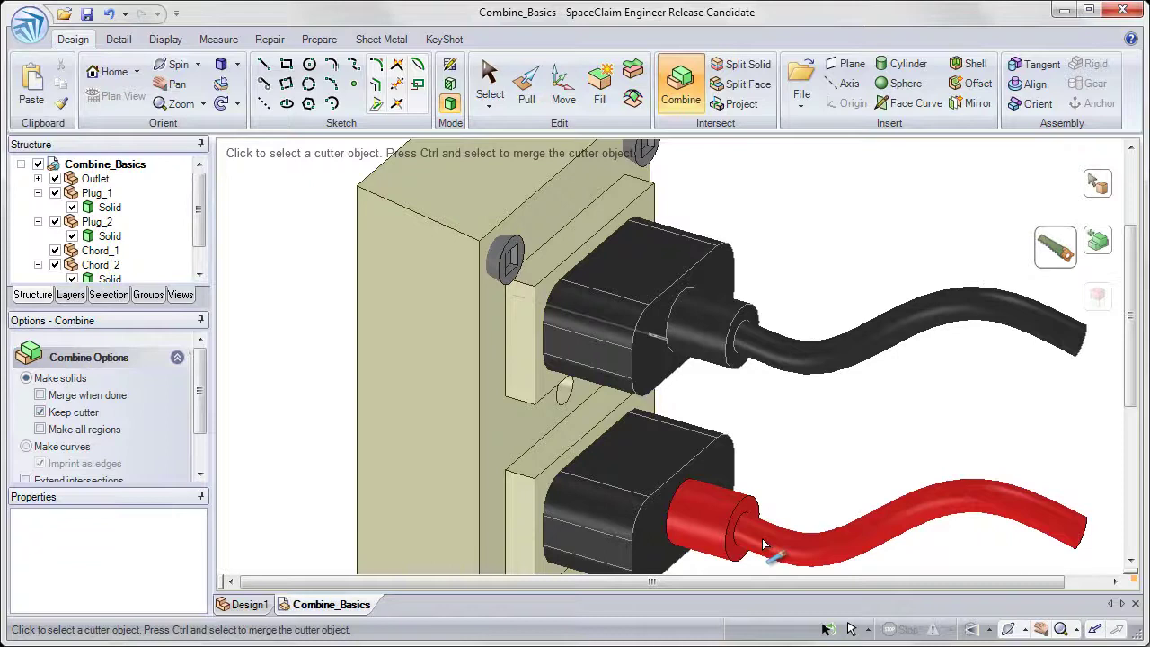
pyautogui.press('ctrl')
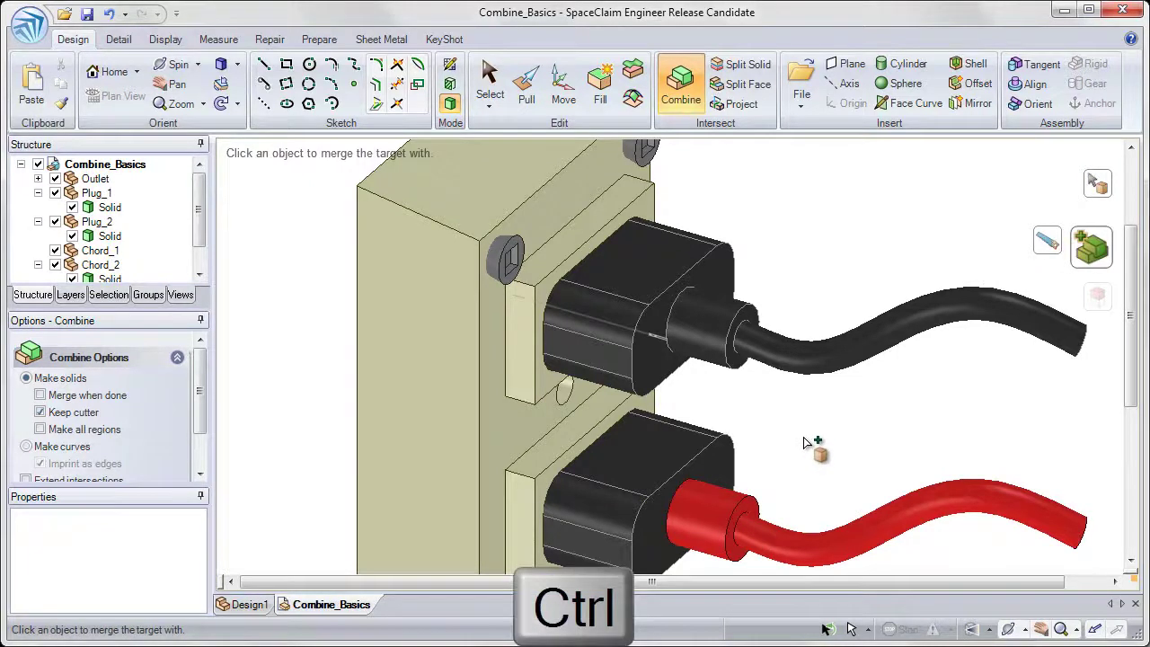
pyautogui.keyDown('ctrl'); pyautogui.click(623, 485); pyautogui.keyUp('ctrl')
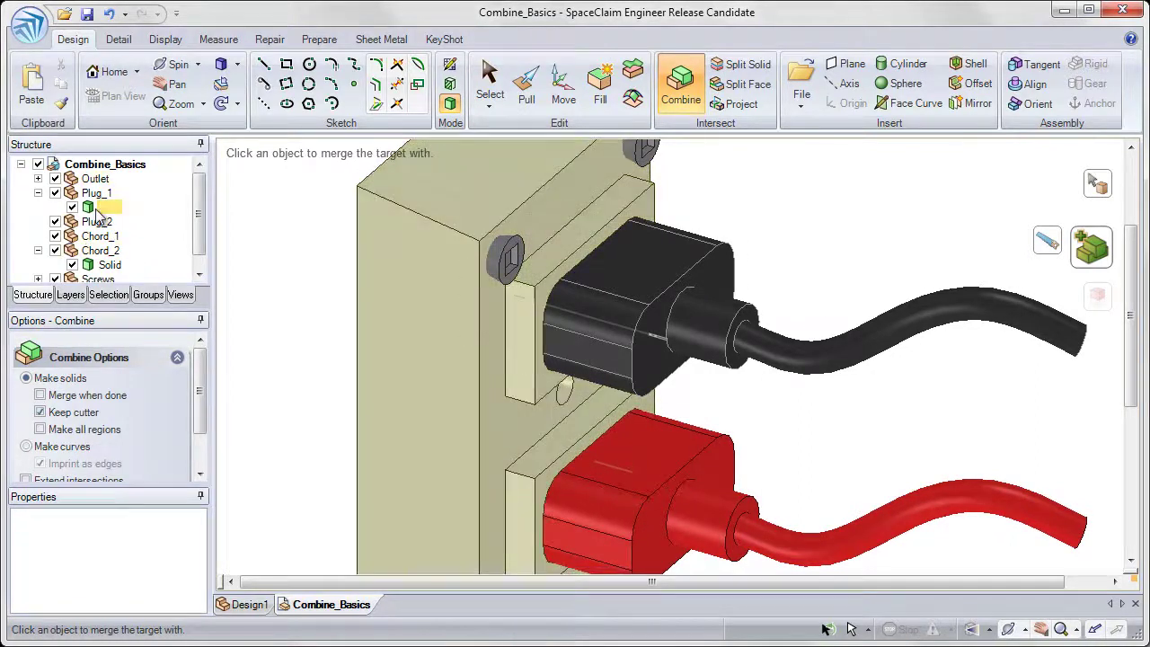
pyautogui.click(108, 266)
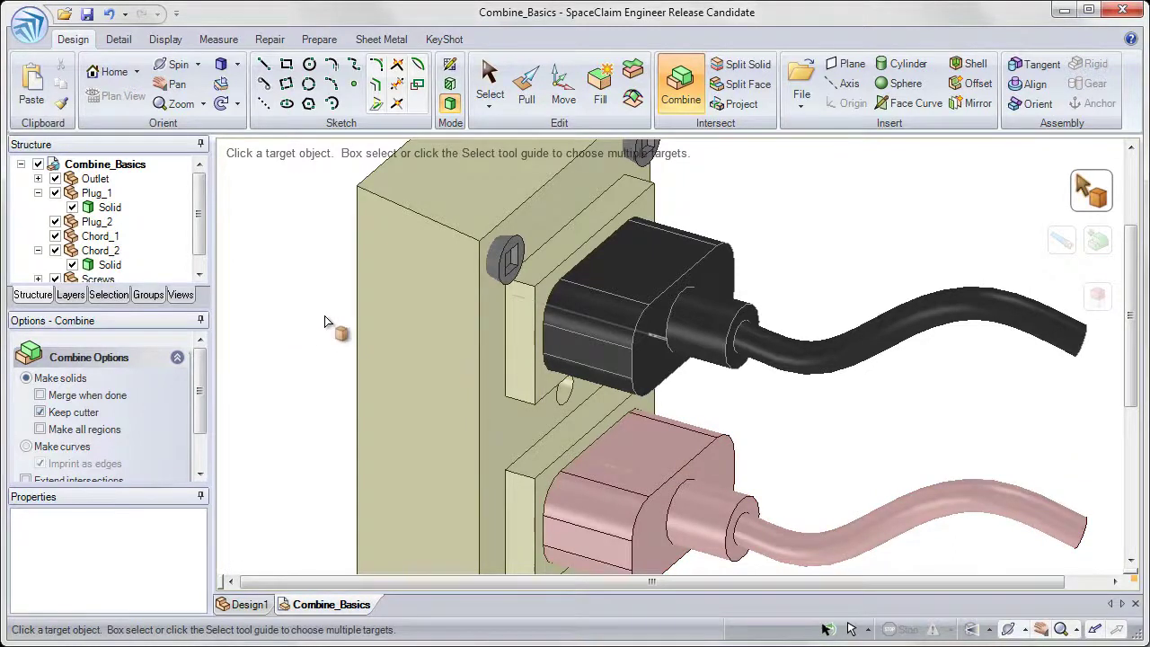
pyautogui.scroll(-3, 326, 306)
pyautogui.click(337, 285)
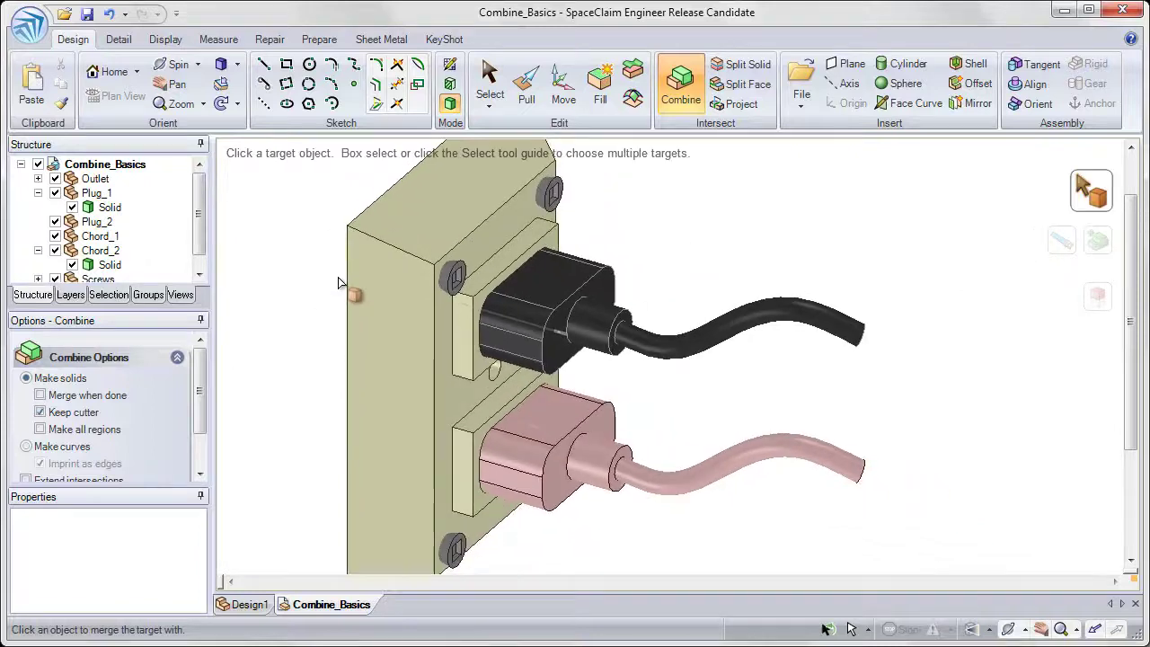
pyautogui.scroll(-2, 364, 269)
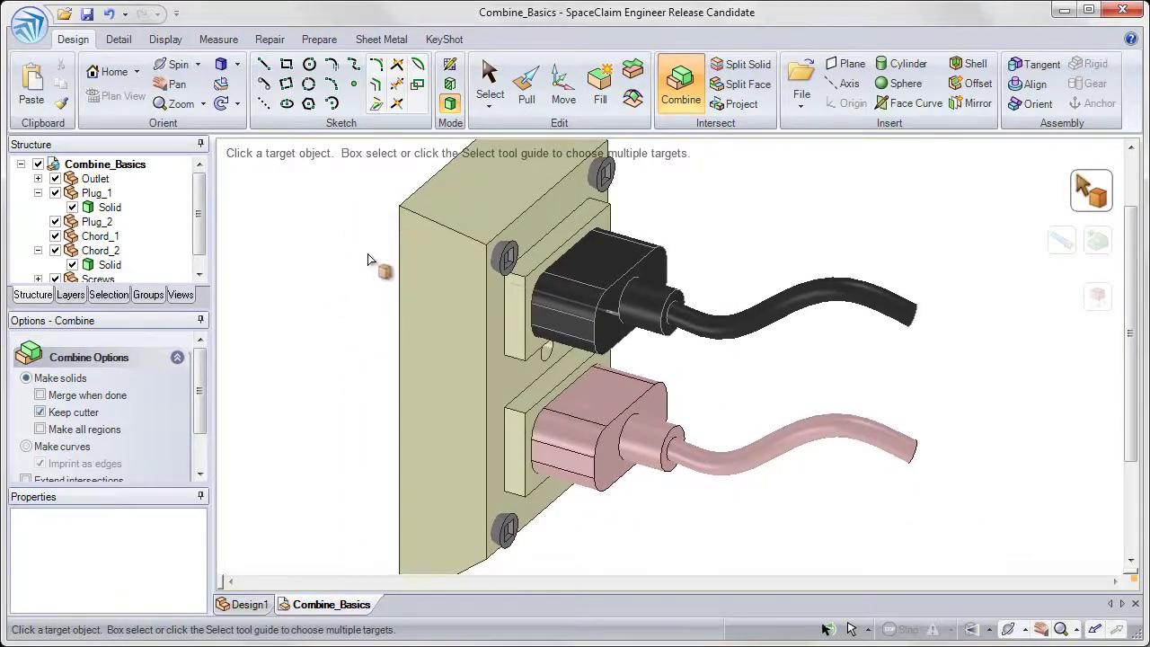
# Toggle the visibility of the Screws component off and on to identify the screws on the outlet
pyautogui.click(485, 79)
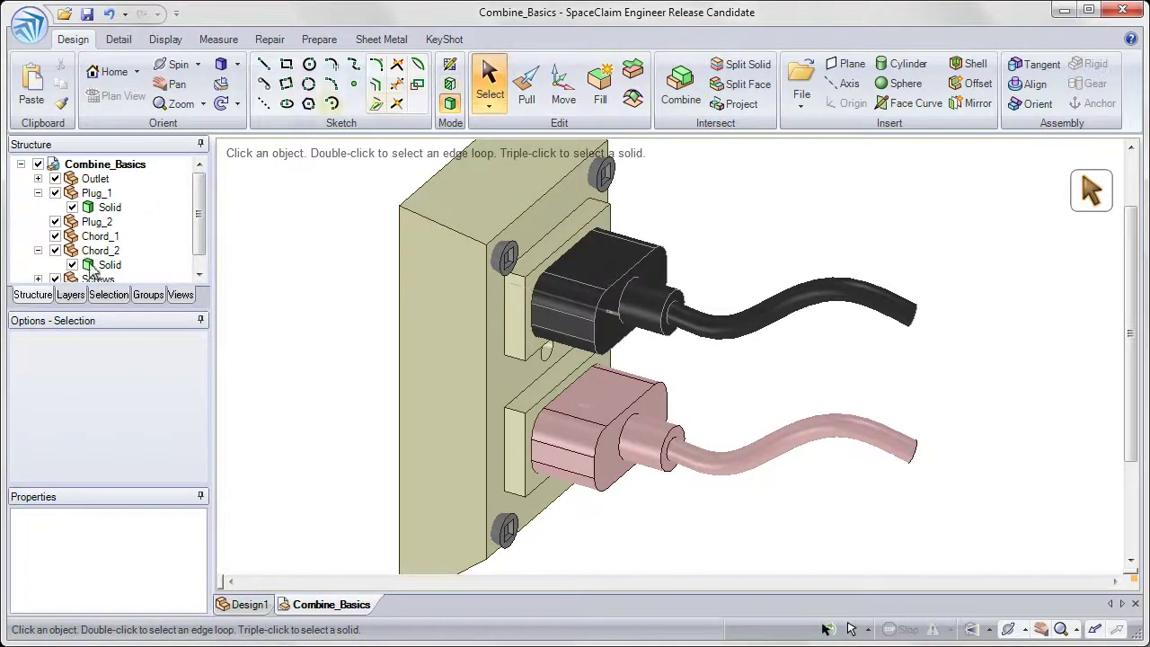
pyautogui.scroll(-1, 204, 225)
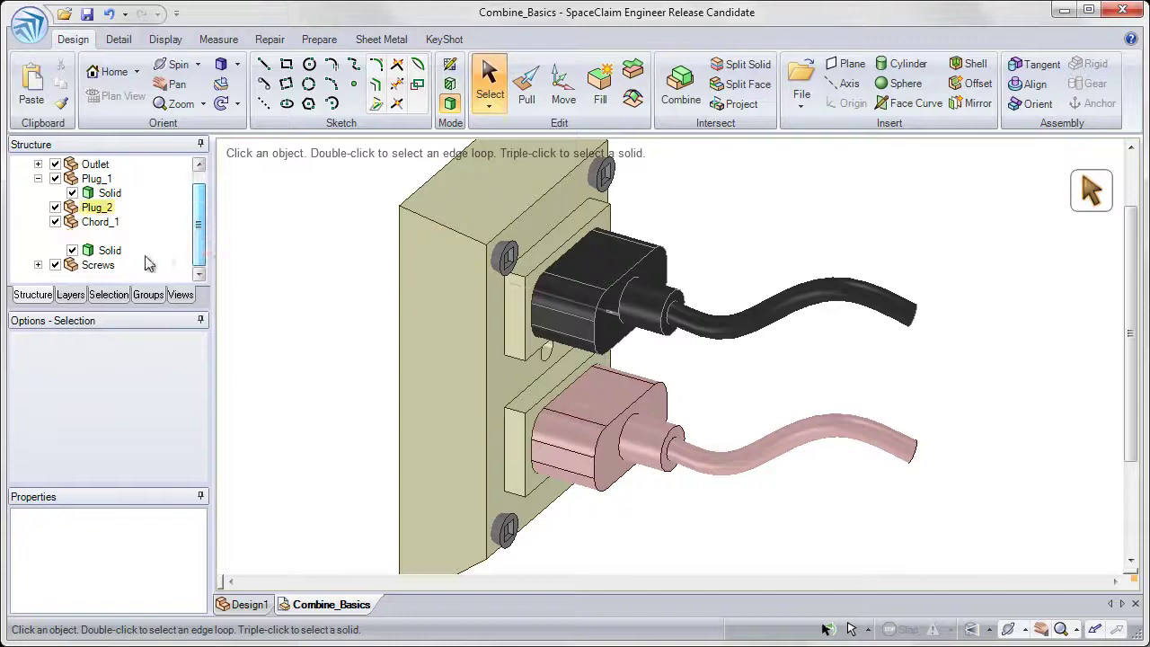
pyautogui.click(55, 265)
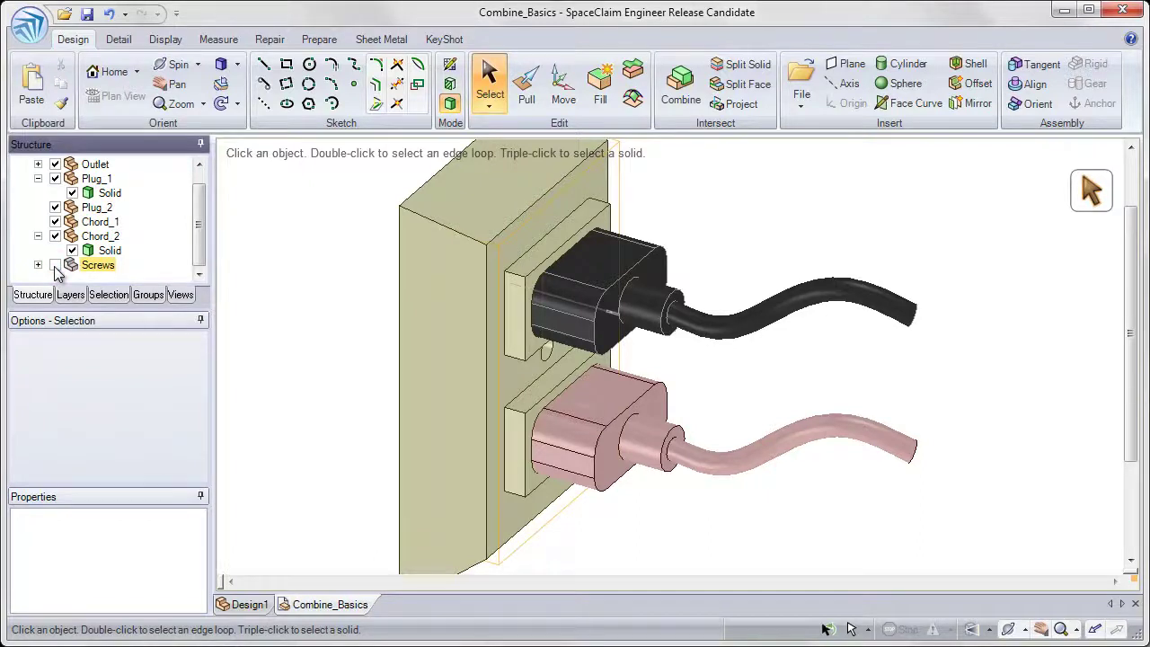
pyautogui.click(55, 265)
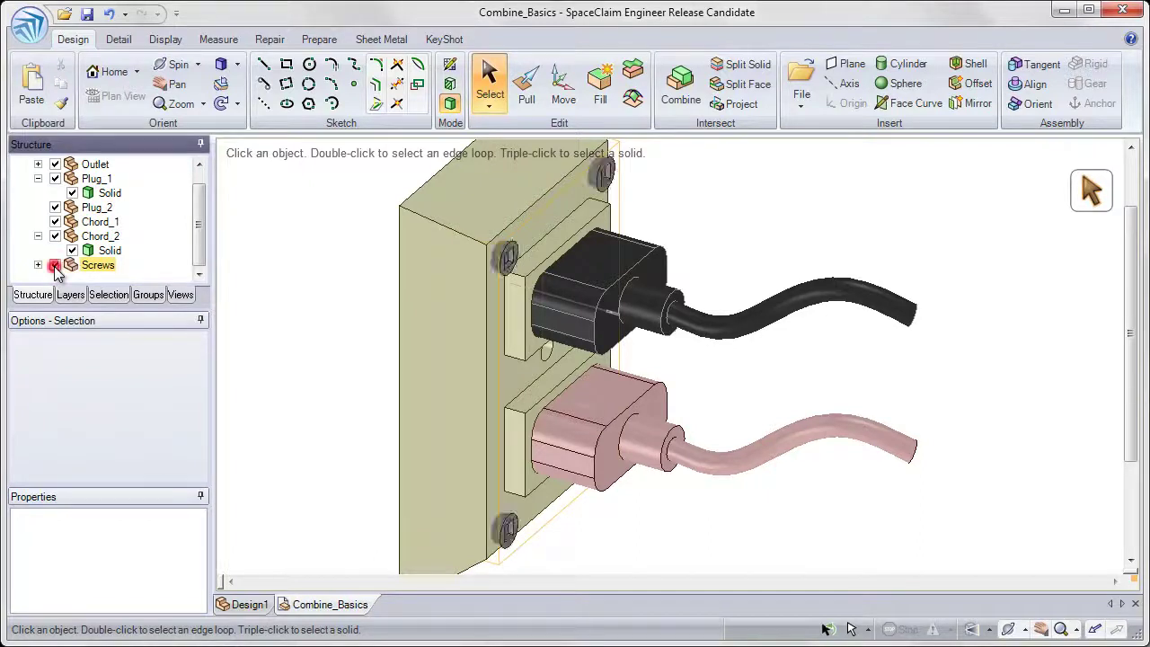
pyautogui.click(337, 216)
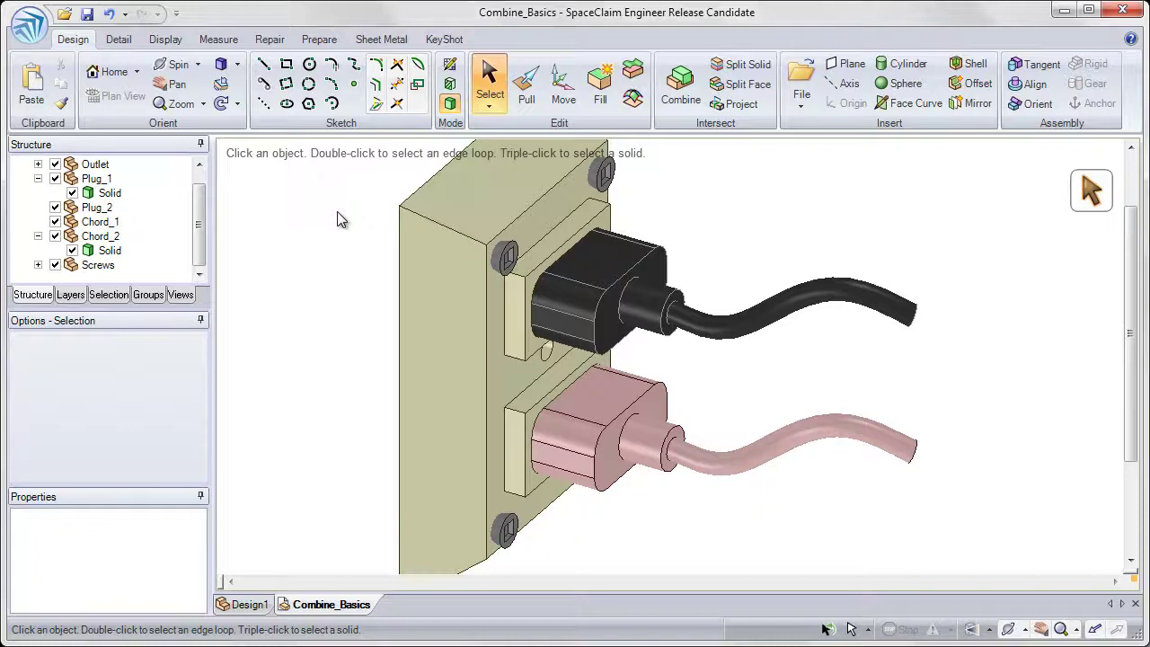
# Set the Outlet as the Combine target and cut it with the four corner screws
pyautogui.click(681, 87)
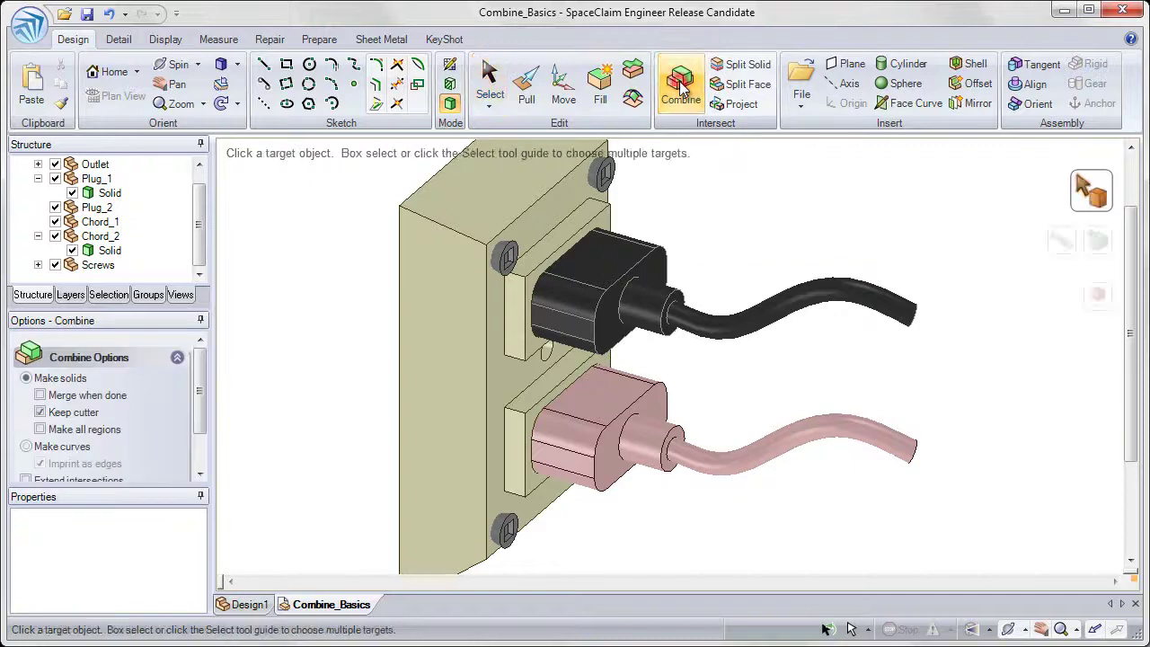
pyautogui.click(524, 199)
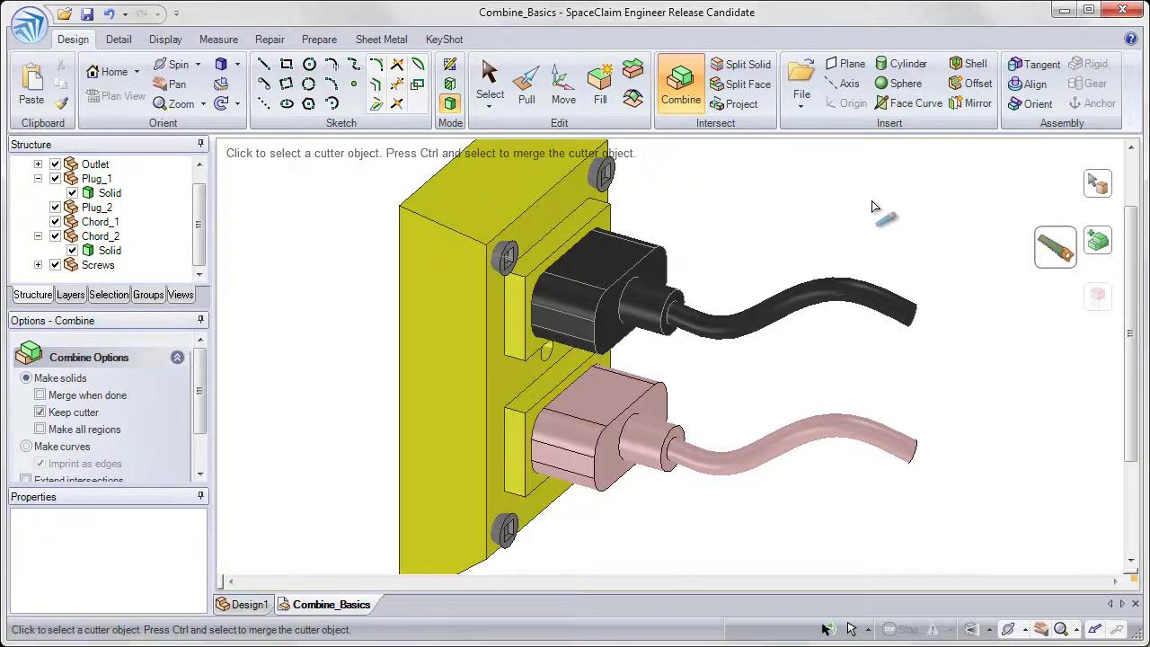
pyautogui.click(1053, 249)
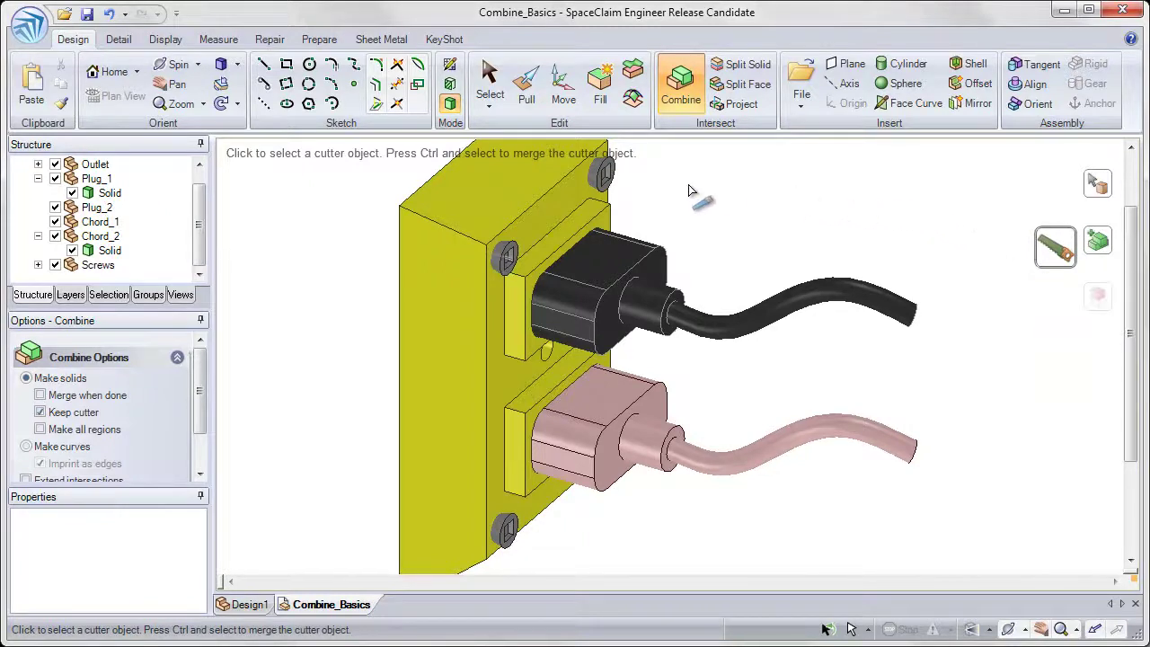
pyautogui.click(600, 176)
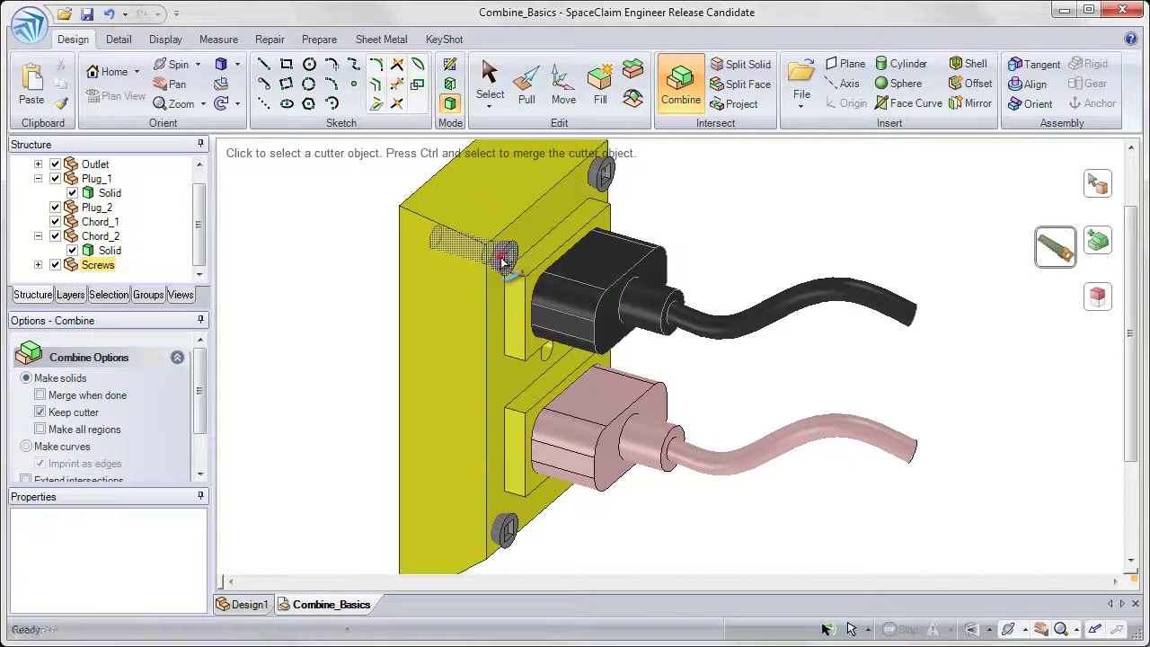
pyautogui.click(501, 537)
pyautogui.moveTo(531, 467); pyautogui.dragTo(528, 465, button='middle')
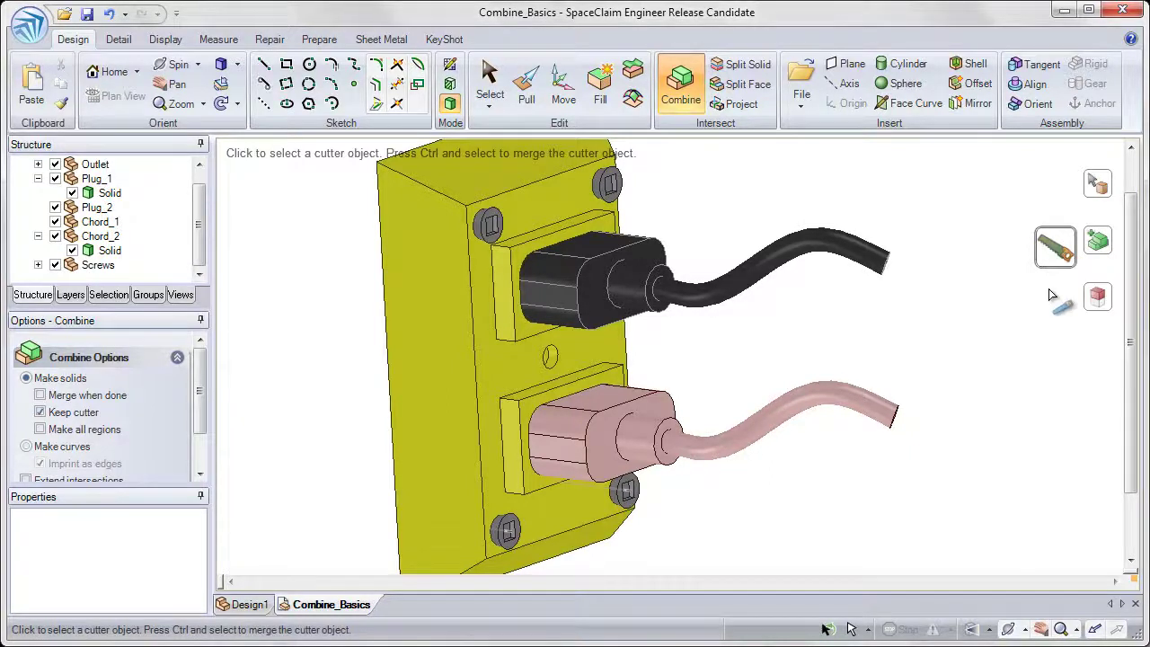
# Remove the four screw-shaped regions from the outlet and finish the Combine operation
pyautogui.click(1096, 302)
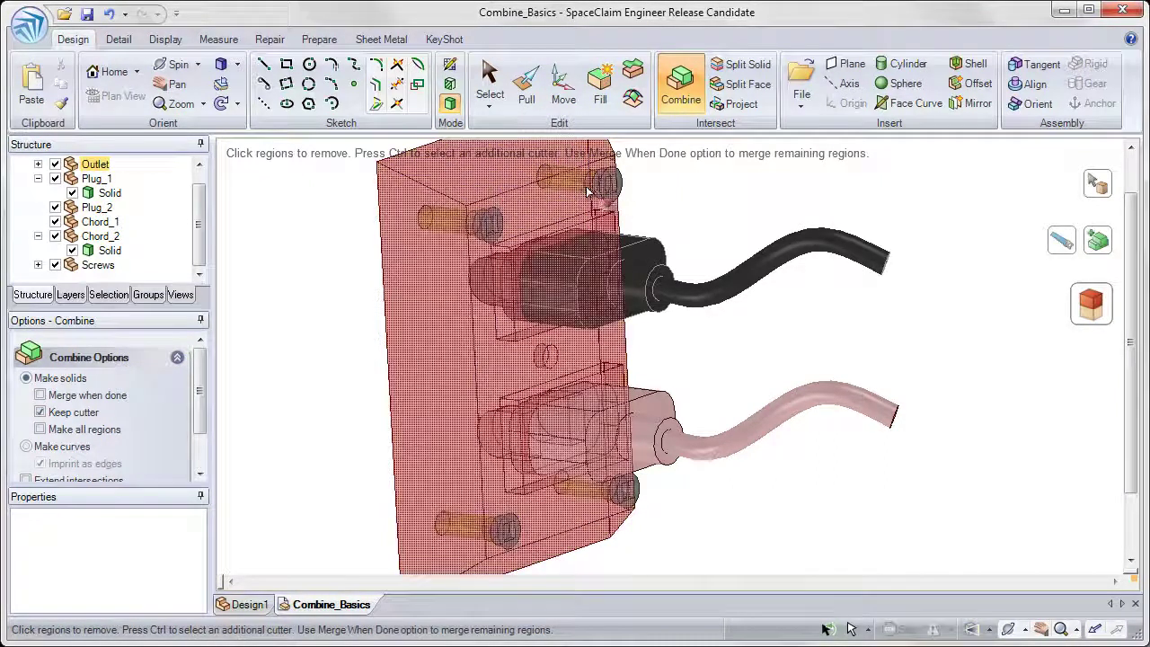
pyautogui.moveTo(585, 186); pyautogui.dragTo(683, 193, button='middle')
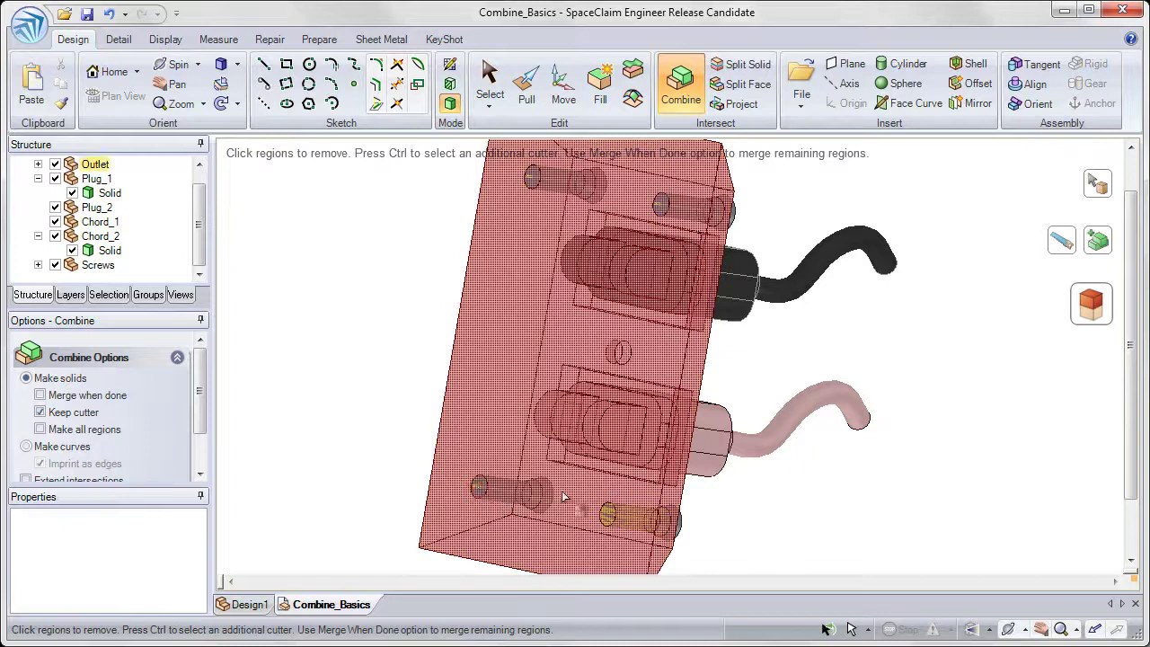
pyautogui.click(608, 519)
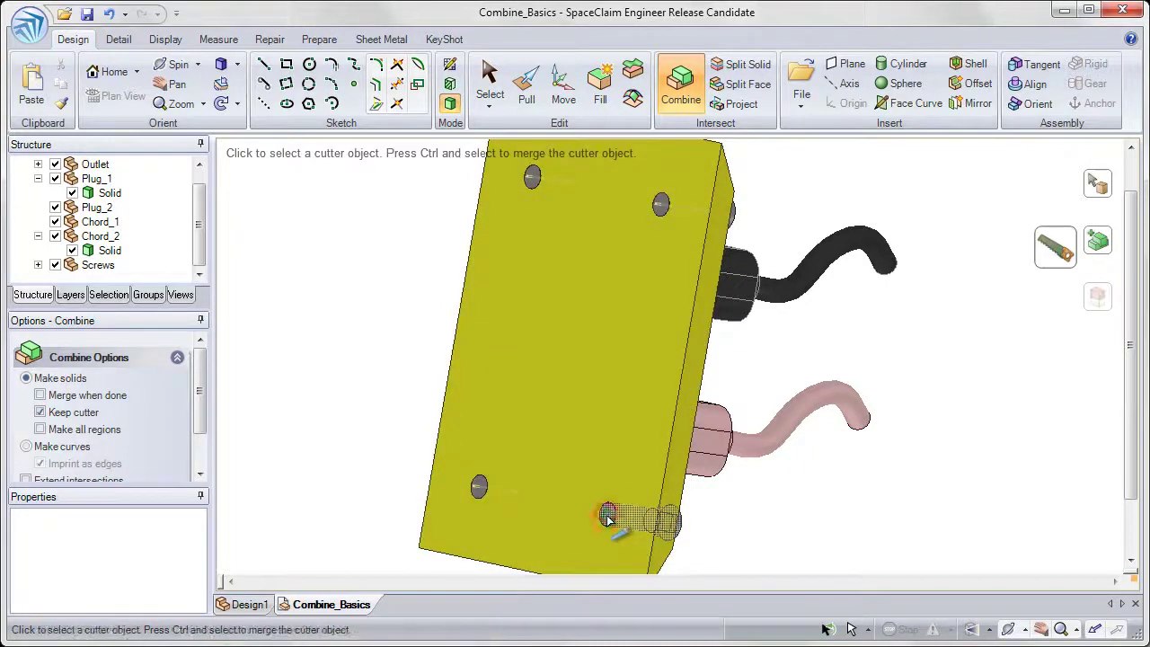
pyautogui.click(868, 331)
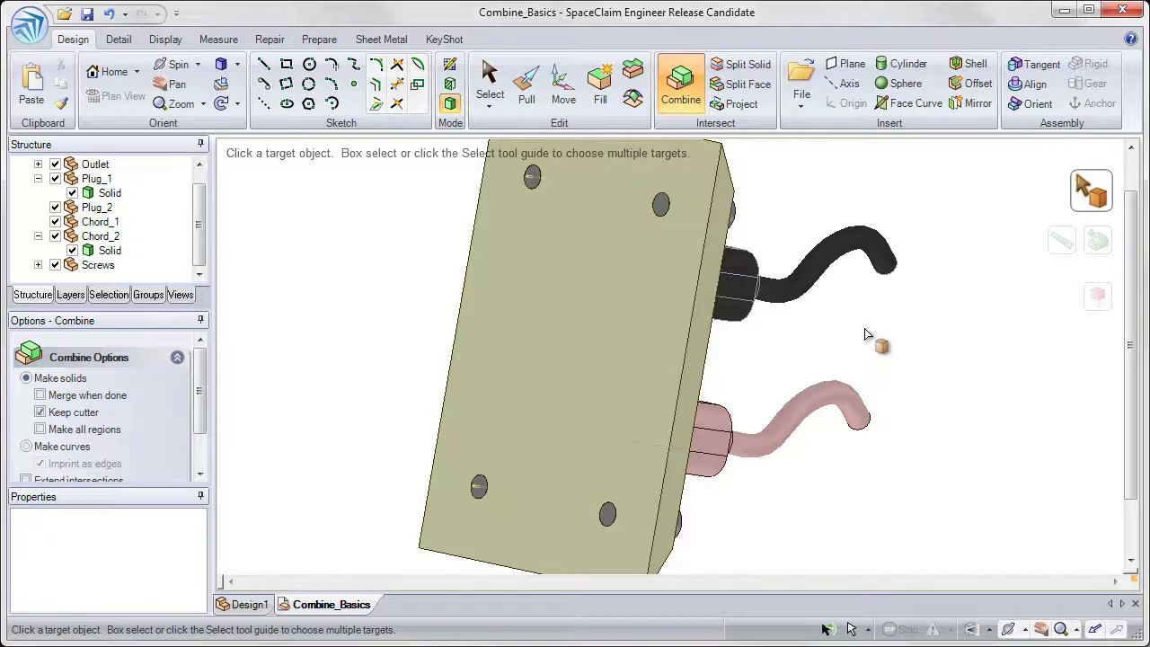
# Isolate the Outlet and examine its front face with the screw holes and plug pockets
pyautogui.press('h')
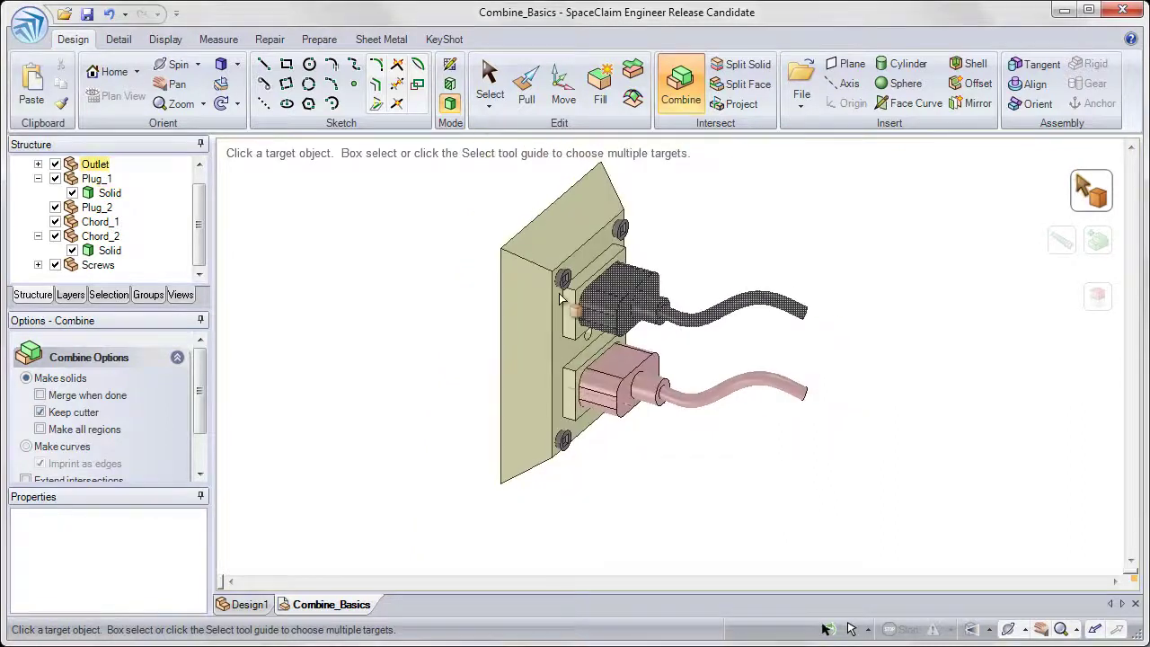
pyautogui.scroll(5, 461, 350)
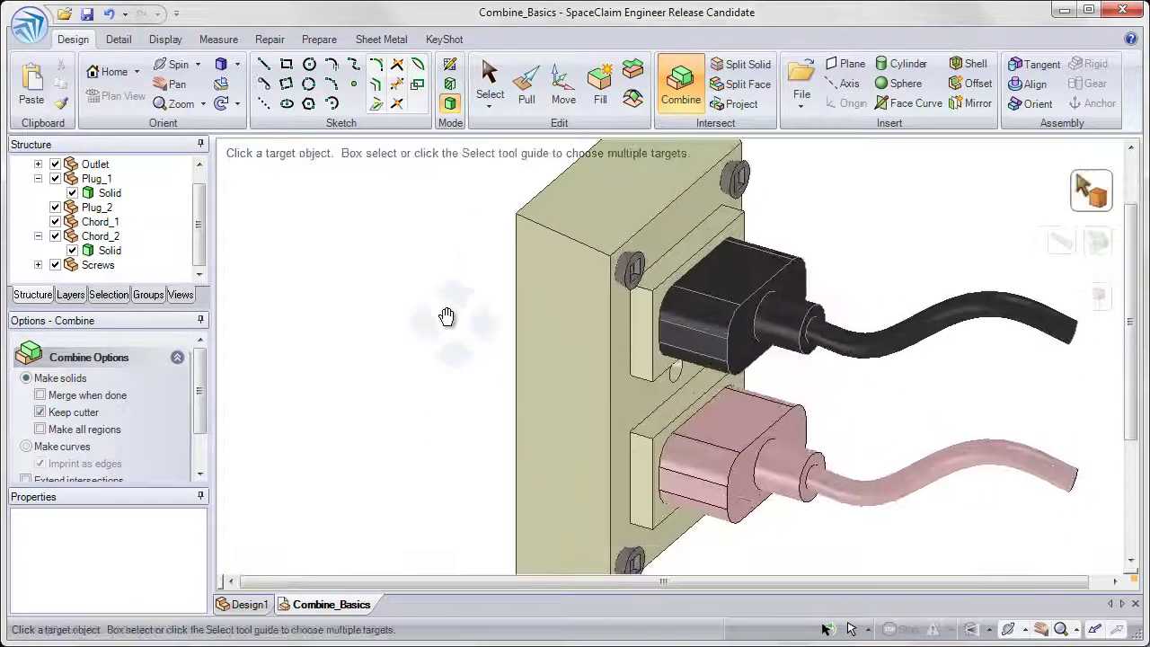
pyautogui.click(490, 74)
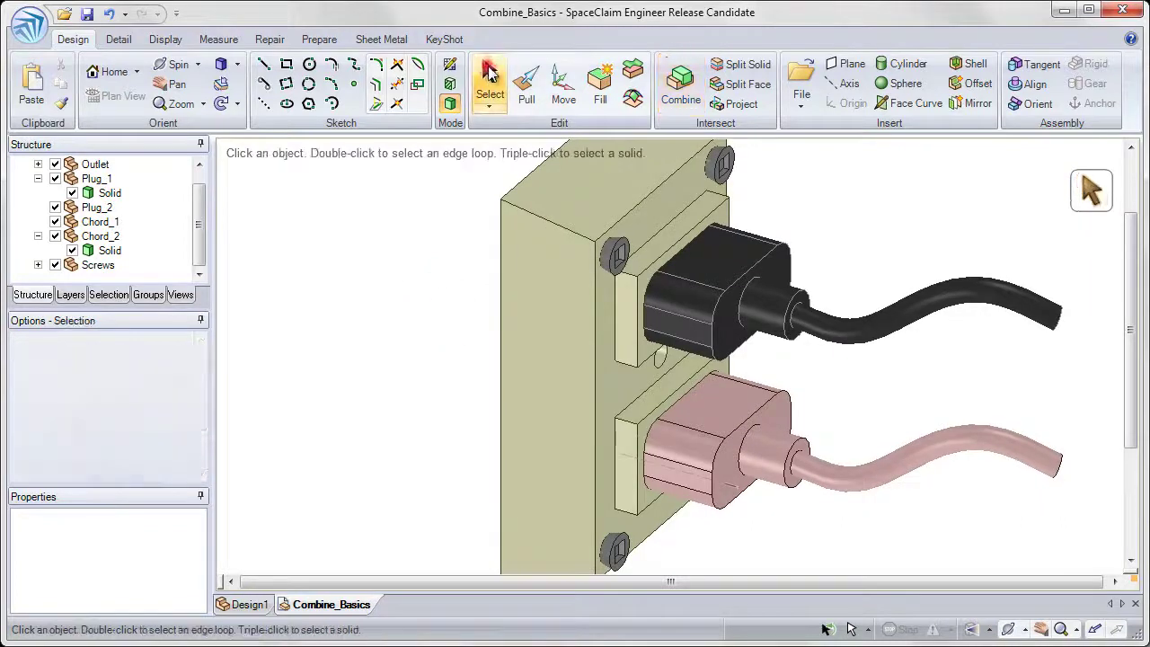
pyautogui.click(549, 311)
pyautogui.rightClick(551, 313)
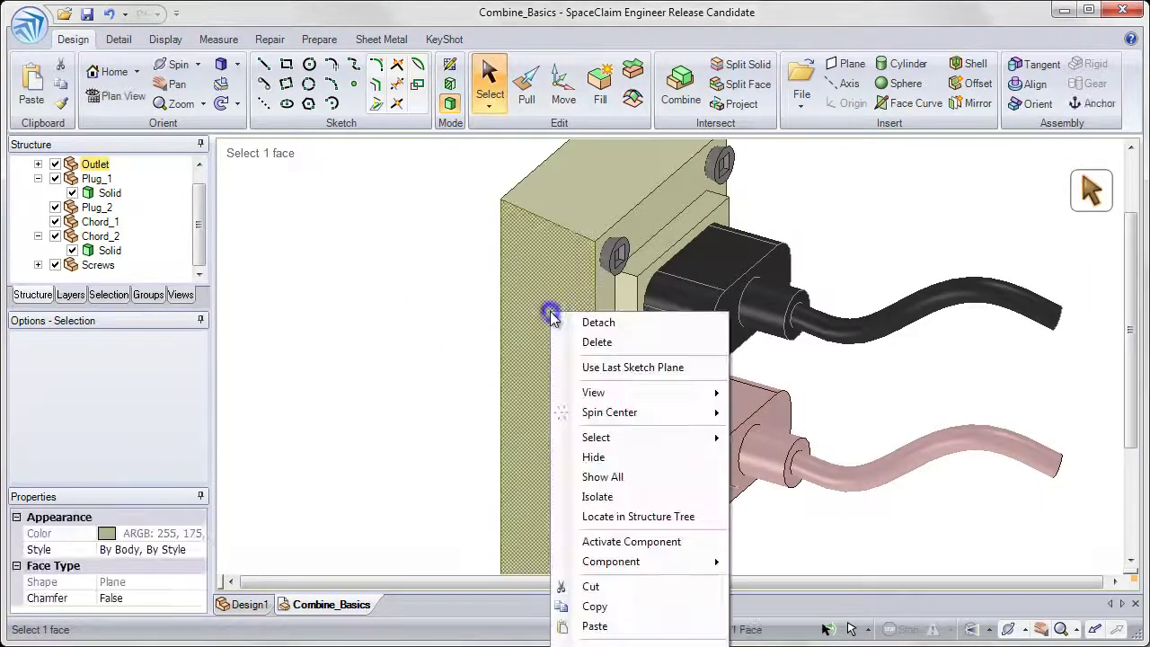
pyautogui.click(639, 496)
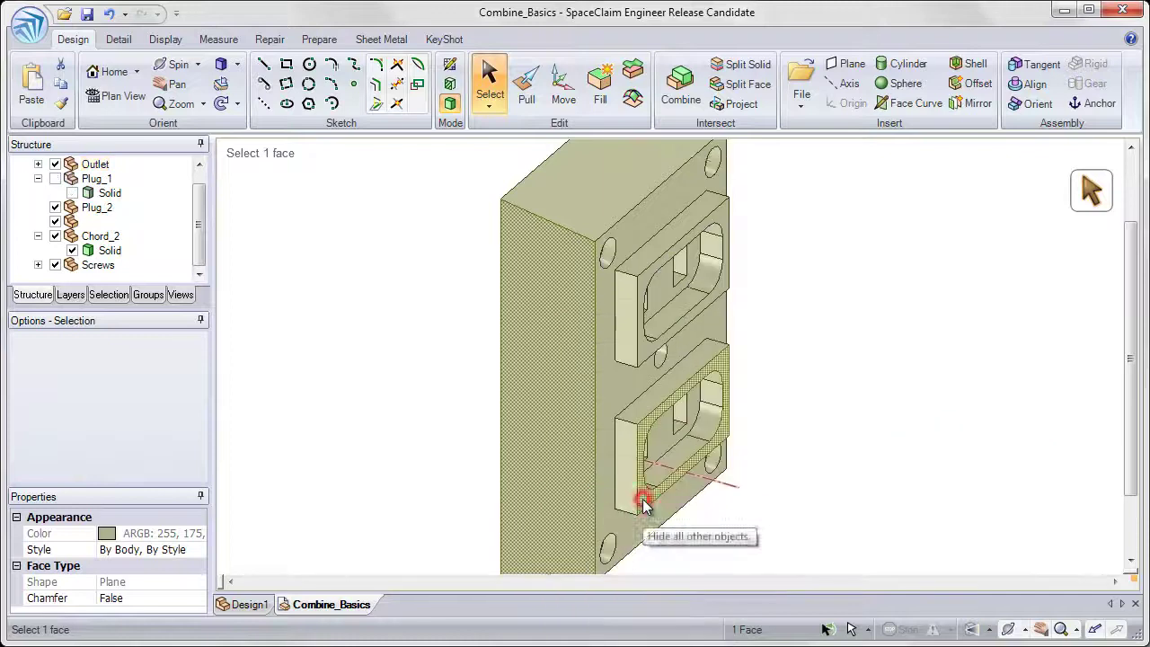
pyautogui.moveTo(821, 288); pyautogui.dragTo(745, 296, button='middle')
pyautogui.click(944, 243)
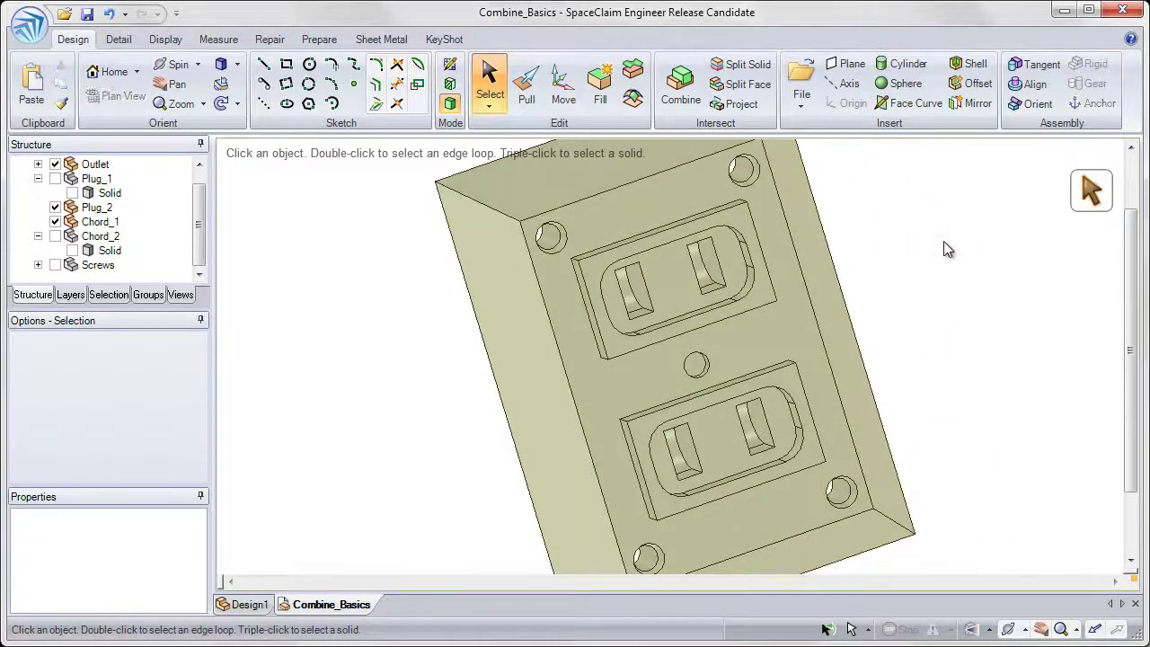
# Return to the home view and show all hidden components of the assembly
pyautogui.press('h')
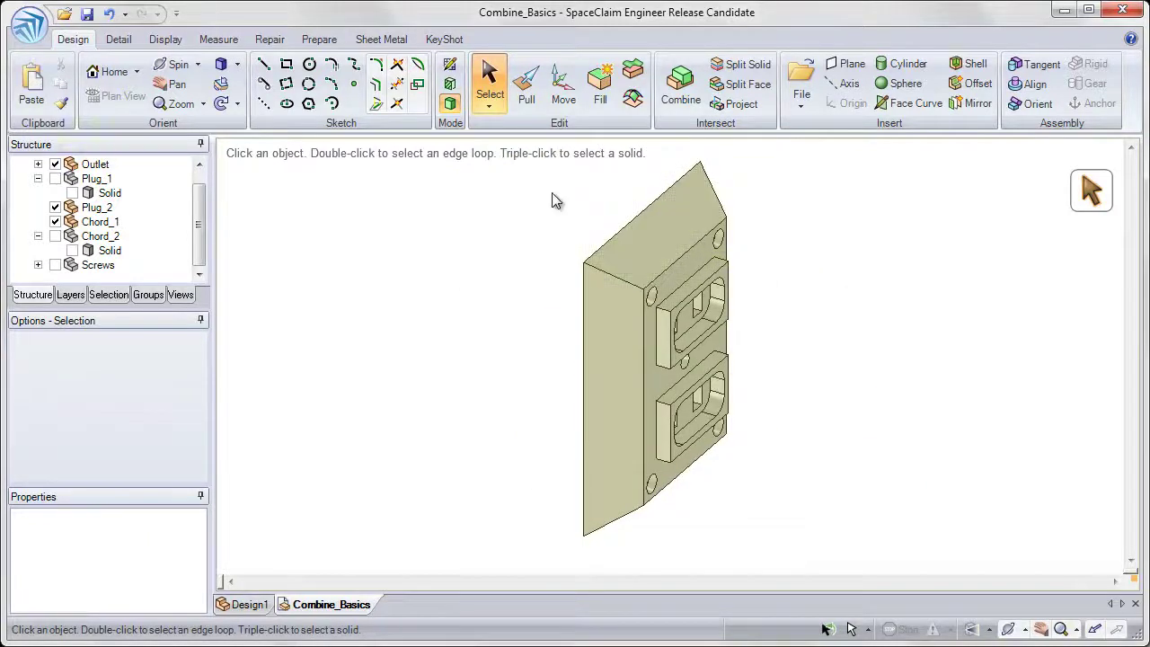
pyautogui.rightClick(552, 192)
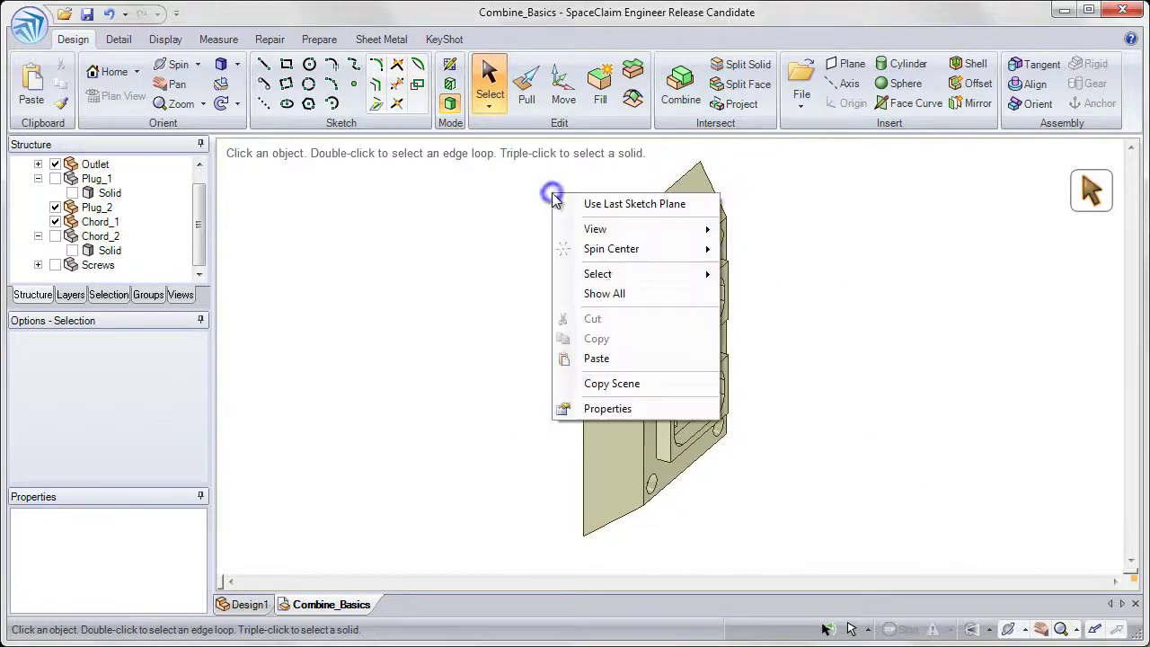
pyautogui.click(611, 295)
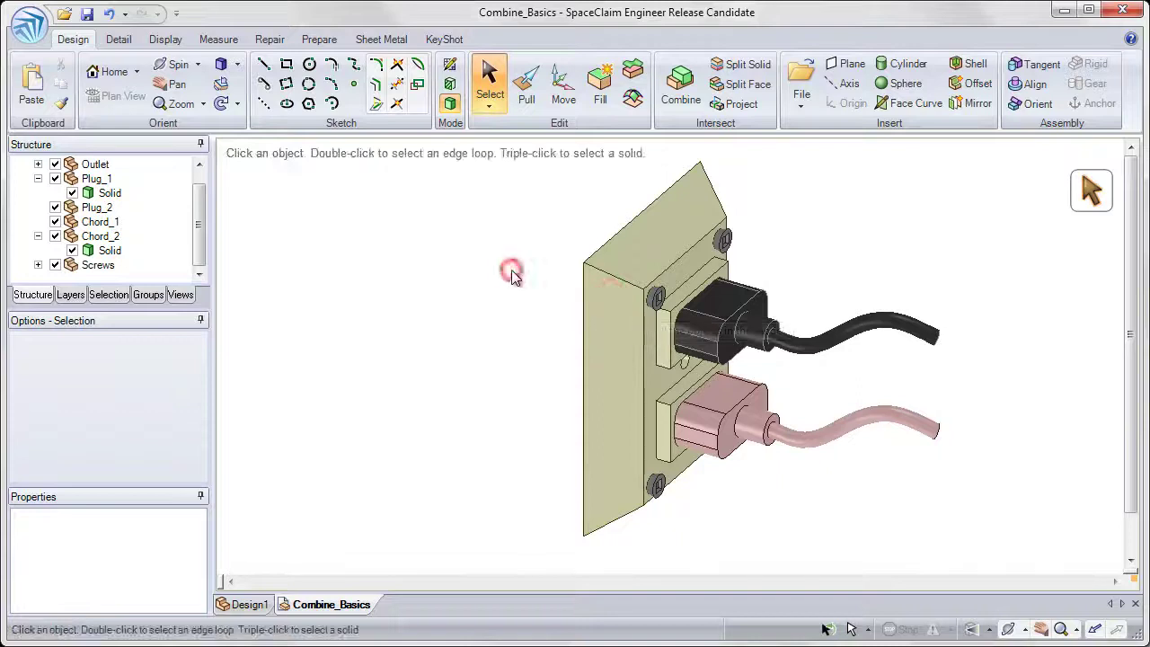